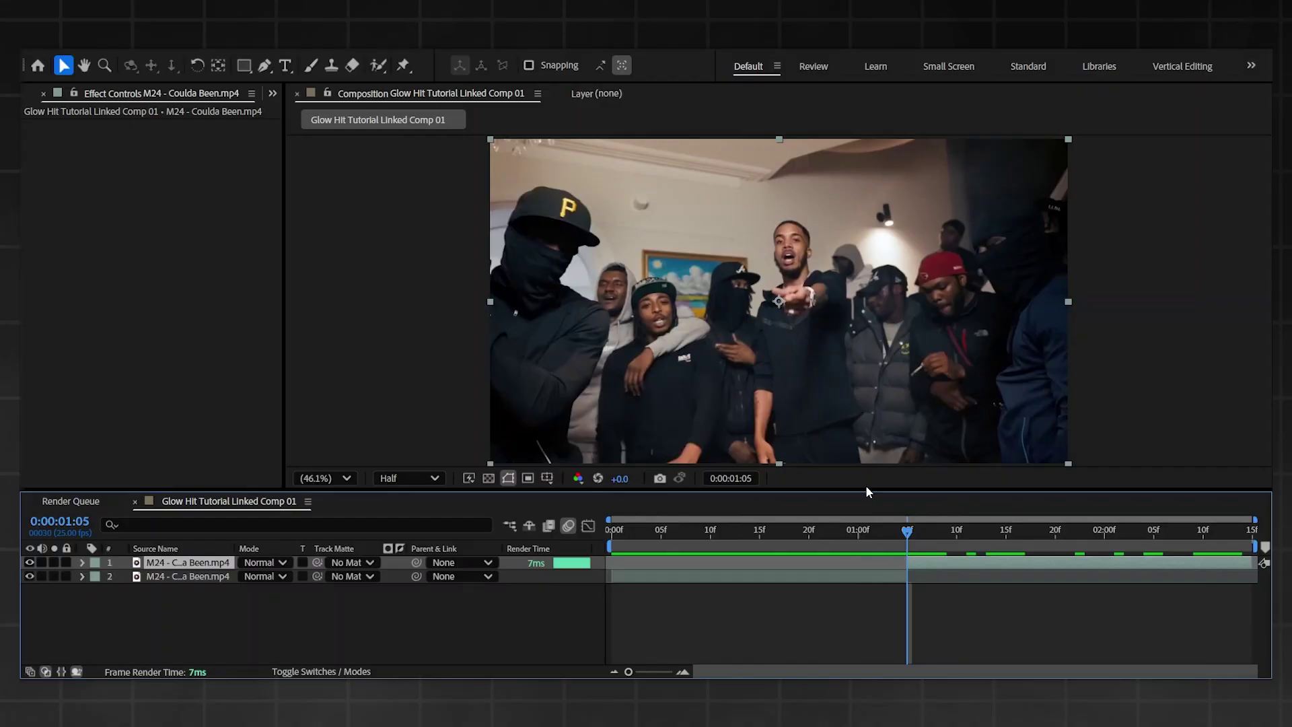
Duplicate the top clip layer that starts at the cut at 0:00:01:05.
drag(907, 531, 907, 589)
click(901, 579)
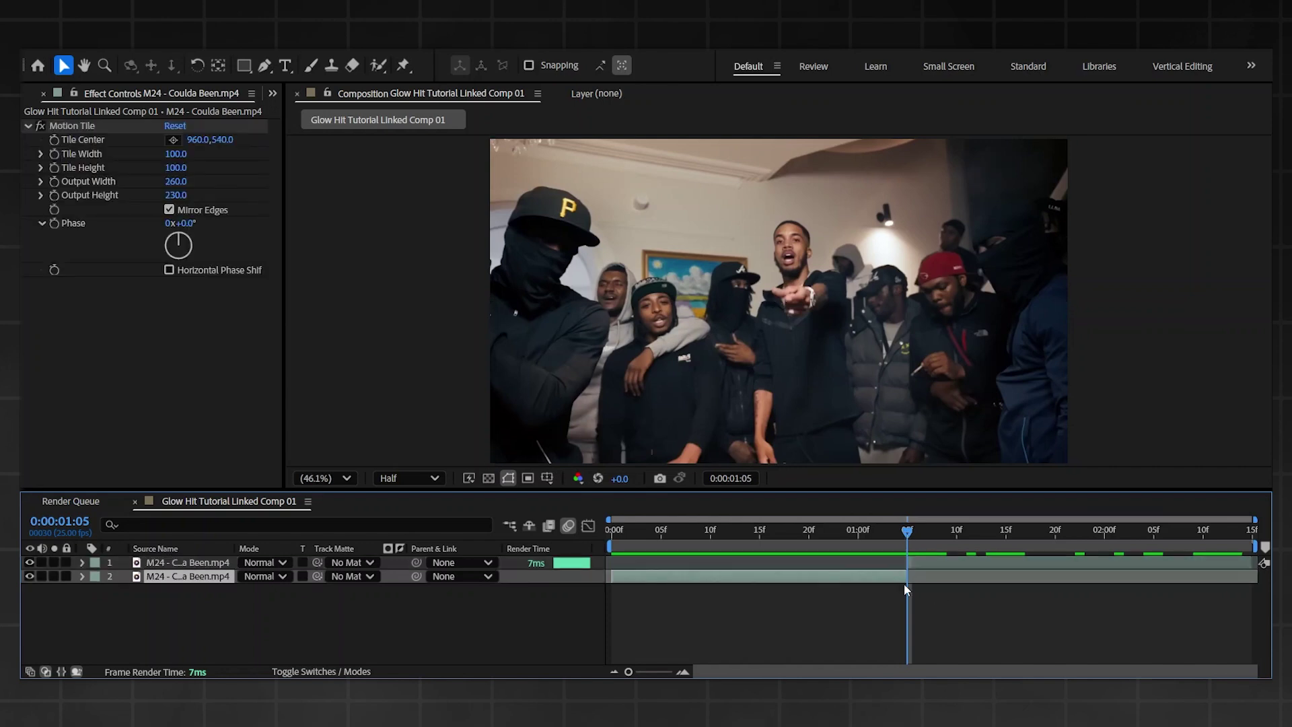
click(941, 563)
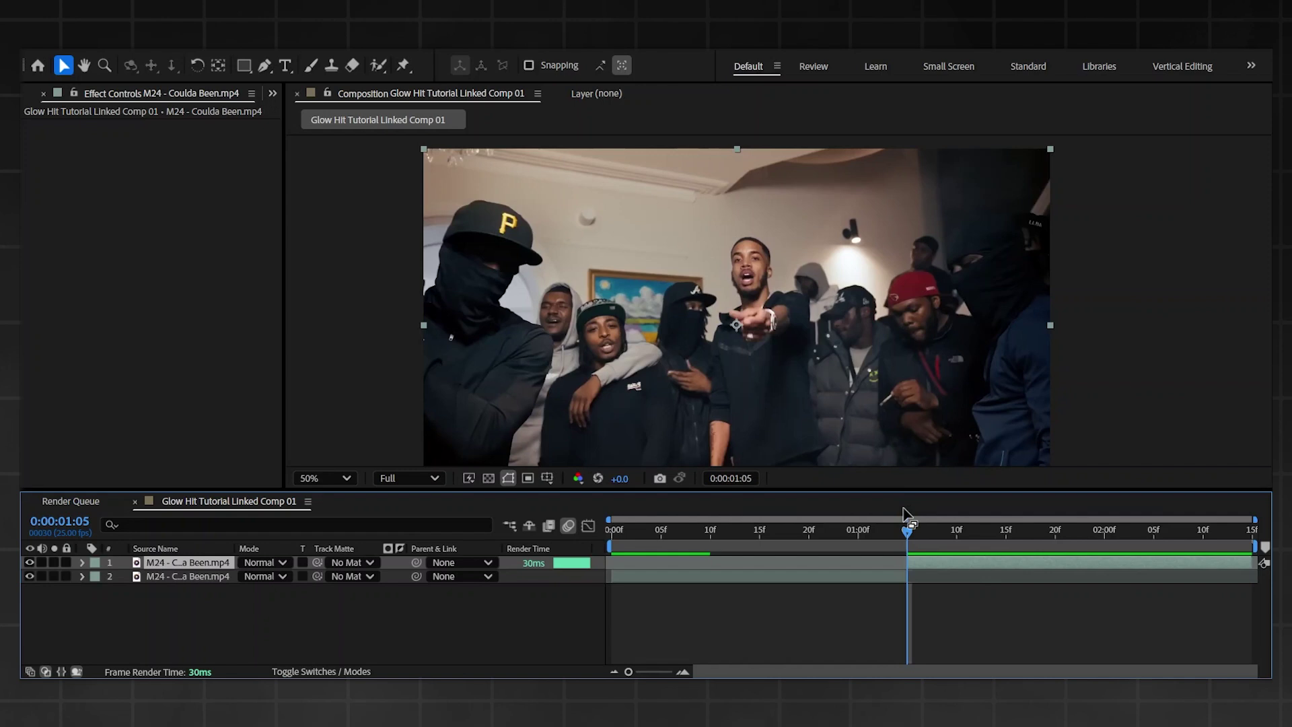
key(ctrl+d)
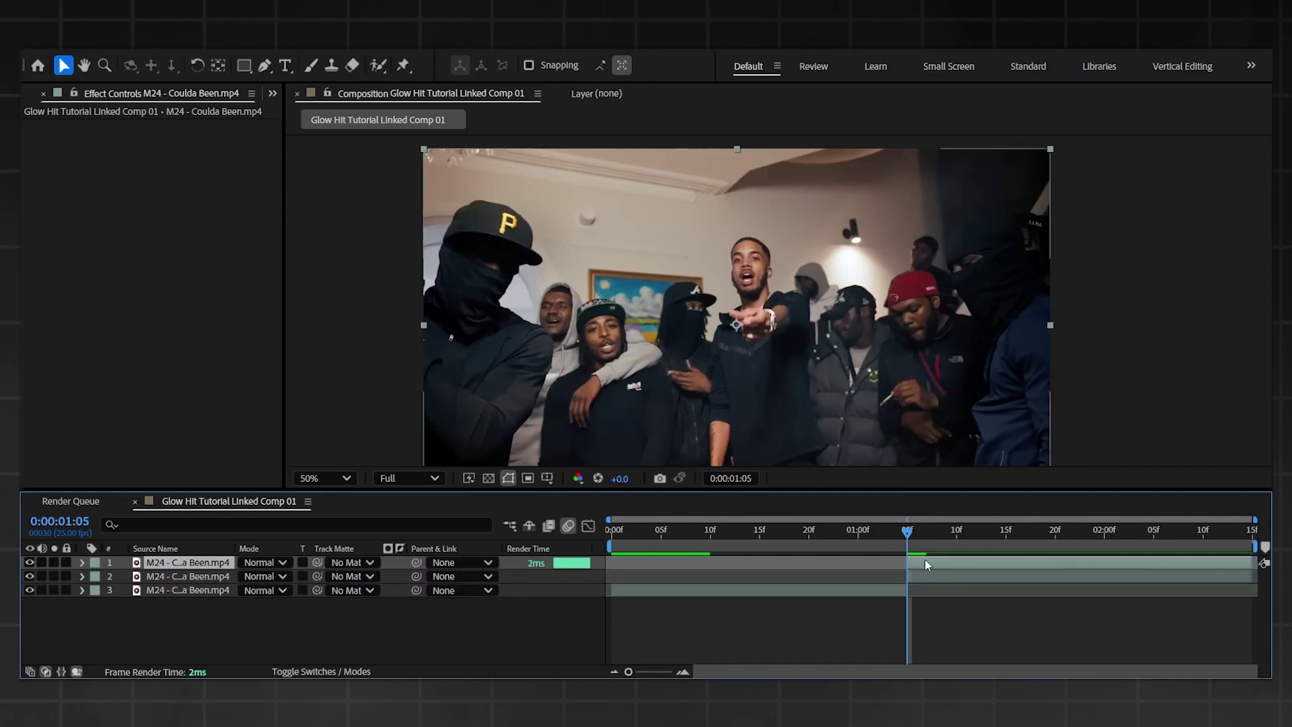
Isolate the pointing hand and watch on the top duplicate layer with the Roto Brush at 0:00:01:05.
click(378, 66)
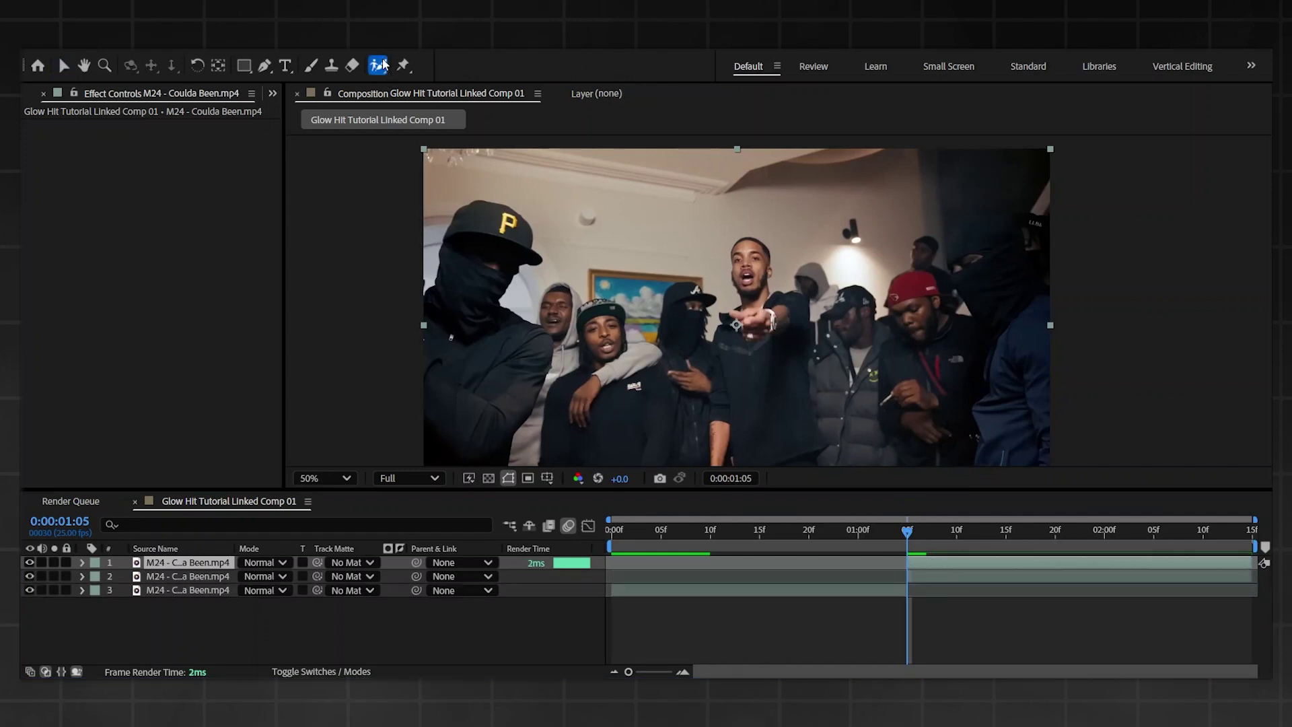
double_click(770, 331)
scroll(770, 331, up, 4)
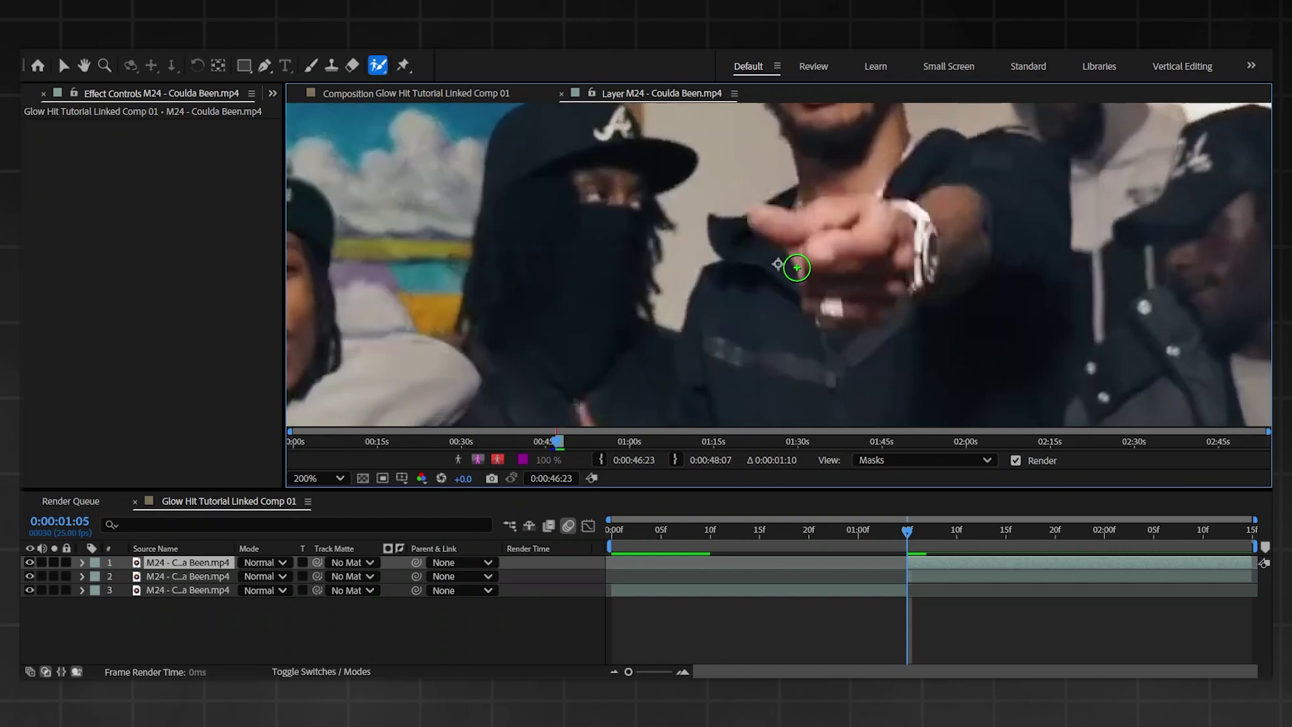
mouse_move(773, 286)
mouse_down()
mouse_move(821, 260)
mouse_move(775, 311)
mouse_move(706, 232)
mouse_up()
mouse_move(813, 296)
mouse_down()
mouse_move(740, 325)
mouse_move(813, 322)
mouse_move(849, 270)
mouse_move(835, 226)
mouse_up()
drag(917, 283, 883, 249)
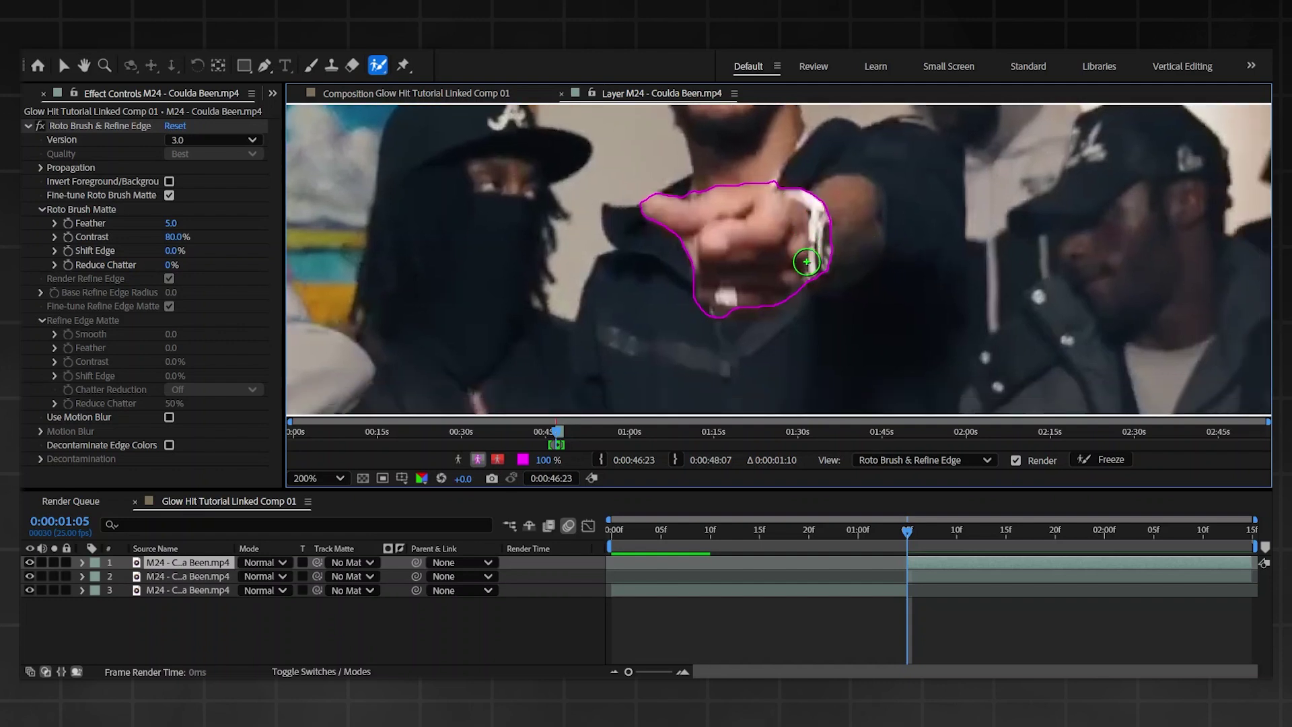
drag(744, 297, 786, 290)
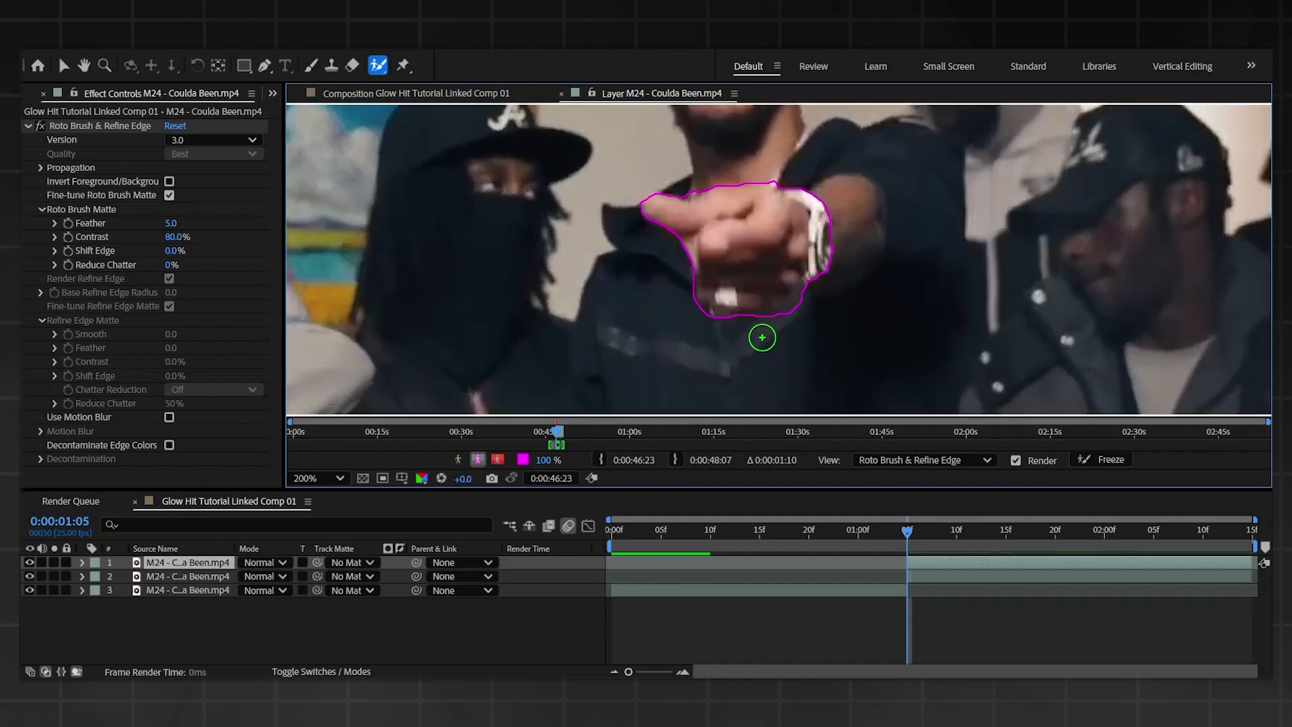
drag(724, 253, 732, 292)
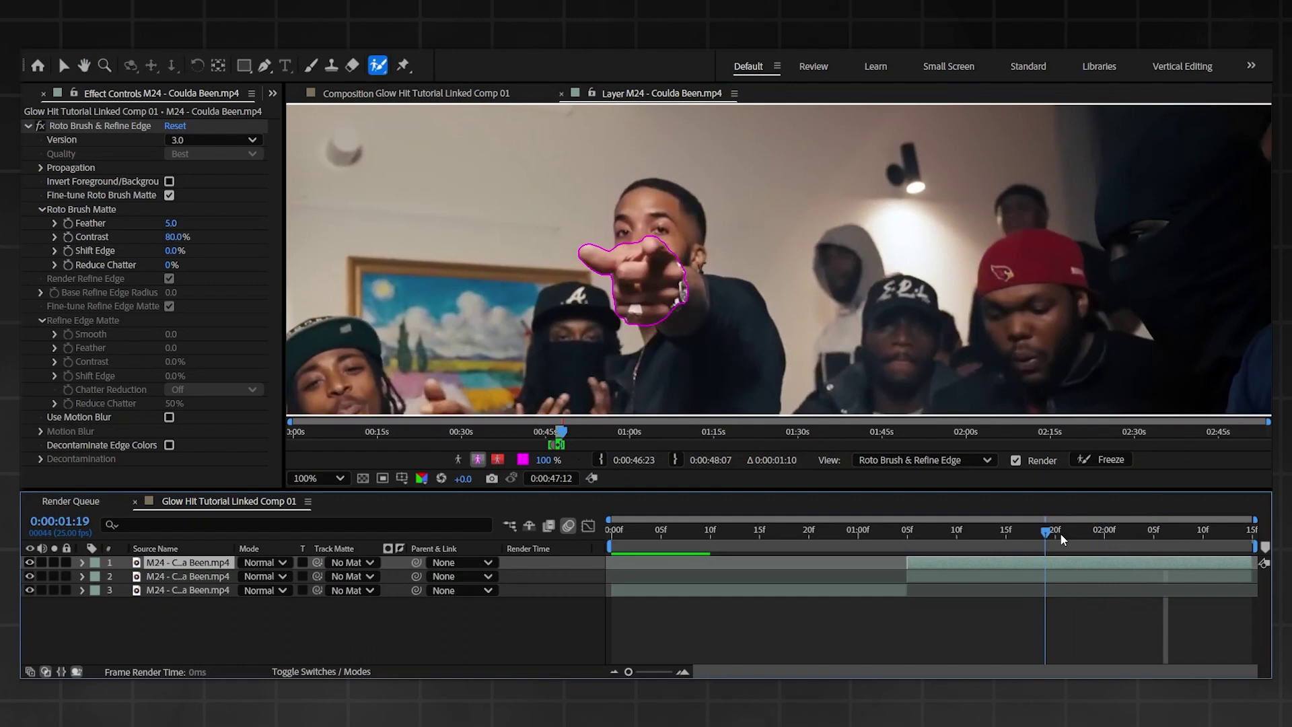
Subtract the man's face from the hand's Roto Brush selection at 0:00:02:04.
mouse_move(1060, 533)
mouse_down()
mouse_move(1007, 531)
mouse_move(1163, 536)
mouse_move(1143, 533)
mouse_up()
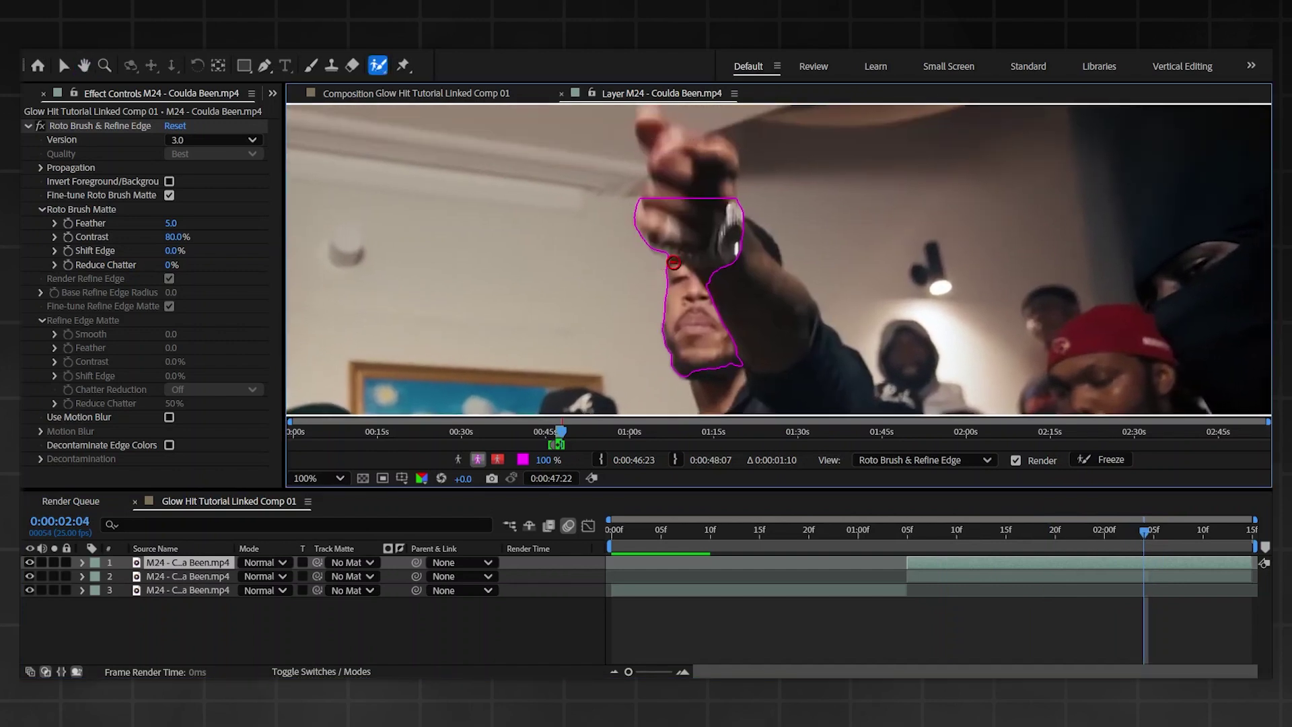
scroll(690, 277, up, 2)
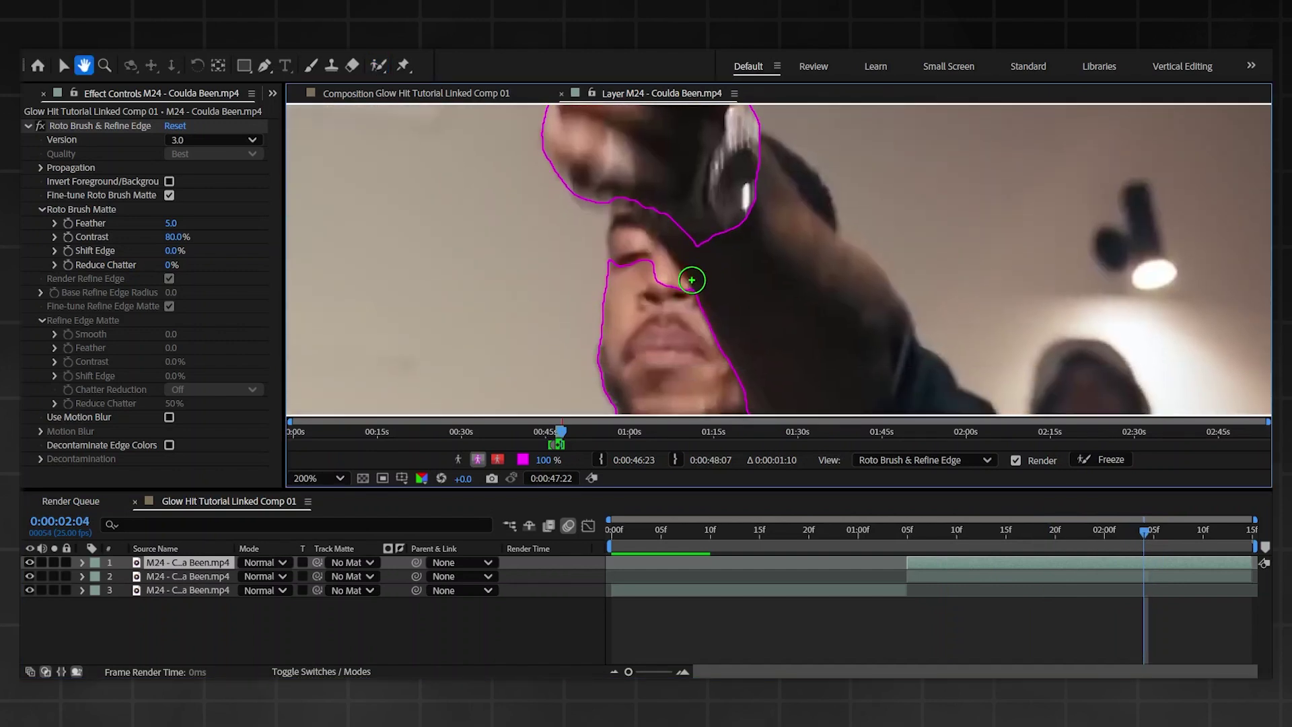
drag(585, 286, 858, 398)
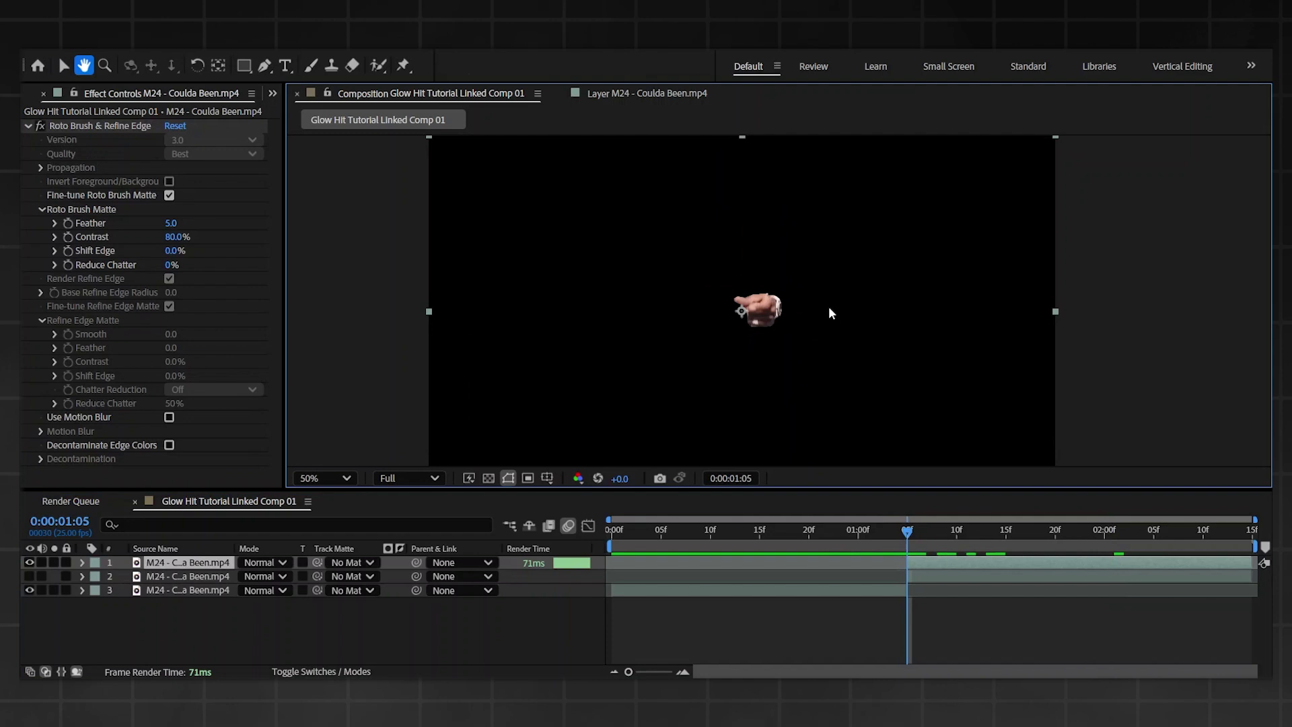
Toggle the middle clip layer's visibility to compare the isolated hand with the full shot.
key(v)
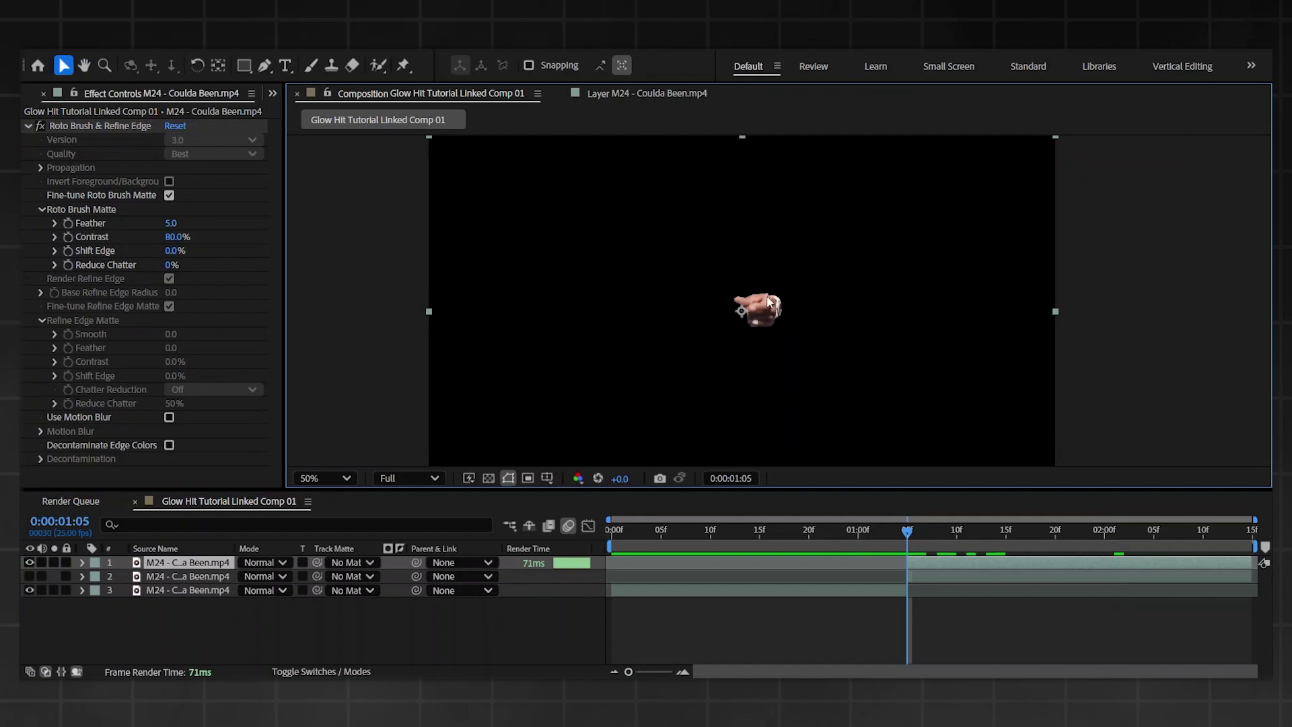
click(31, 577)
click(30, 576)
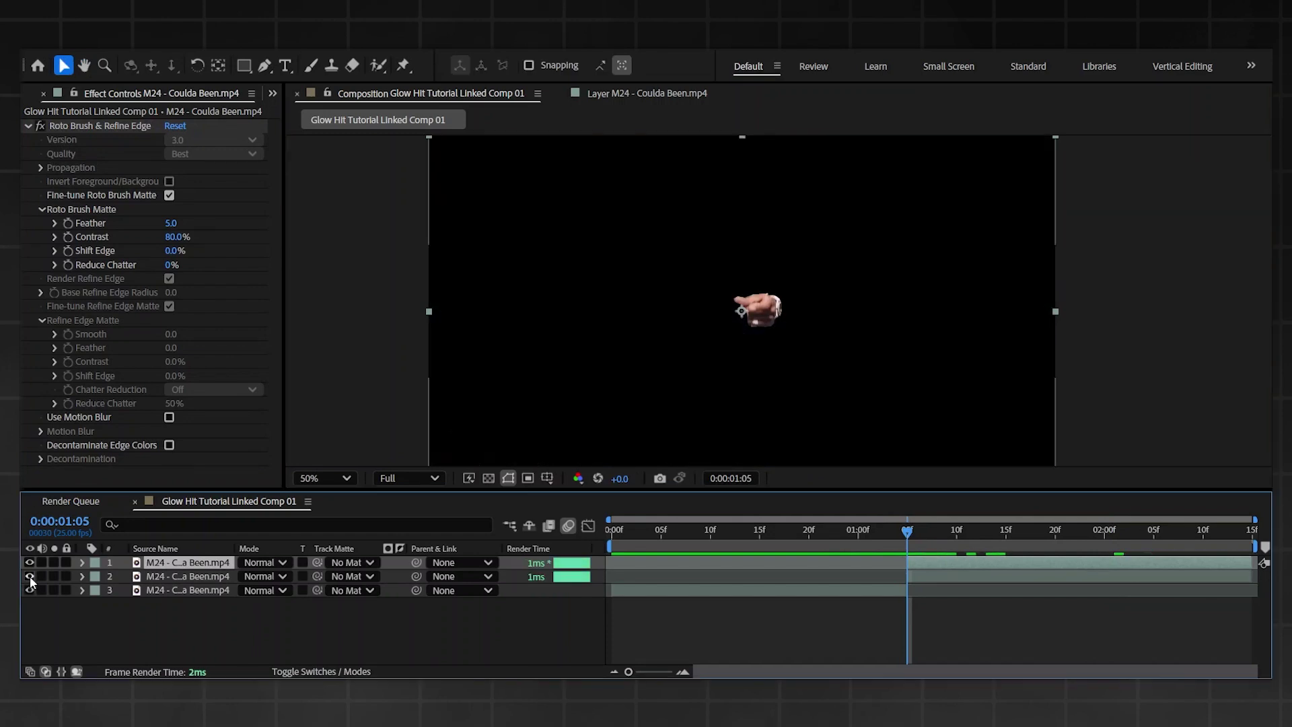
click(30, 576)
click(29, 576)
Set the hand layer's Roto Brush Matte feather to 14.2.
scroll(770, 312, up, 2)
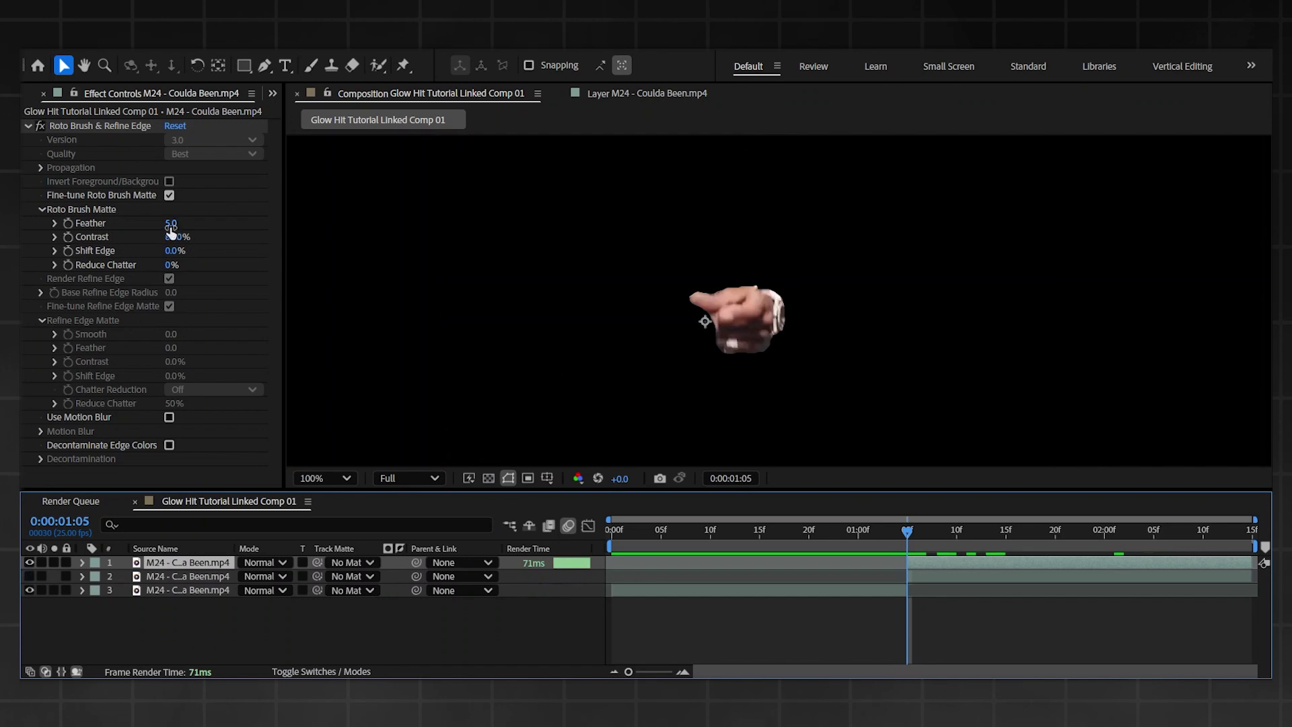
drag(171, 224, 233, 211)
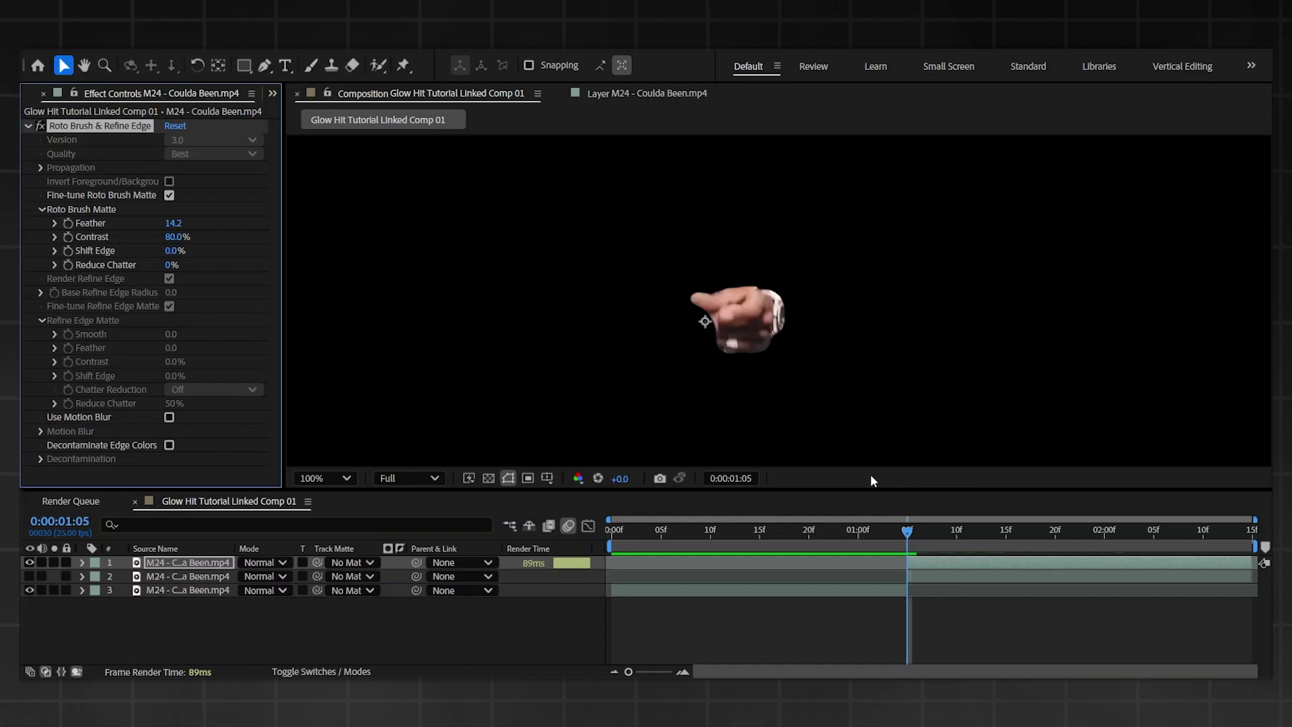
click(1016, 448)
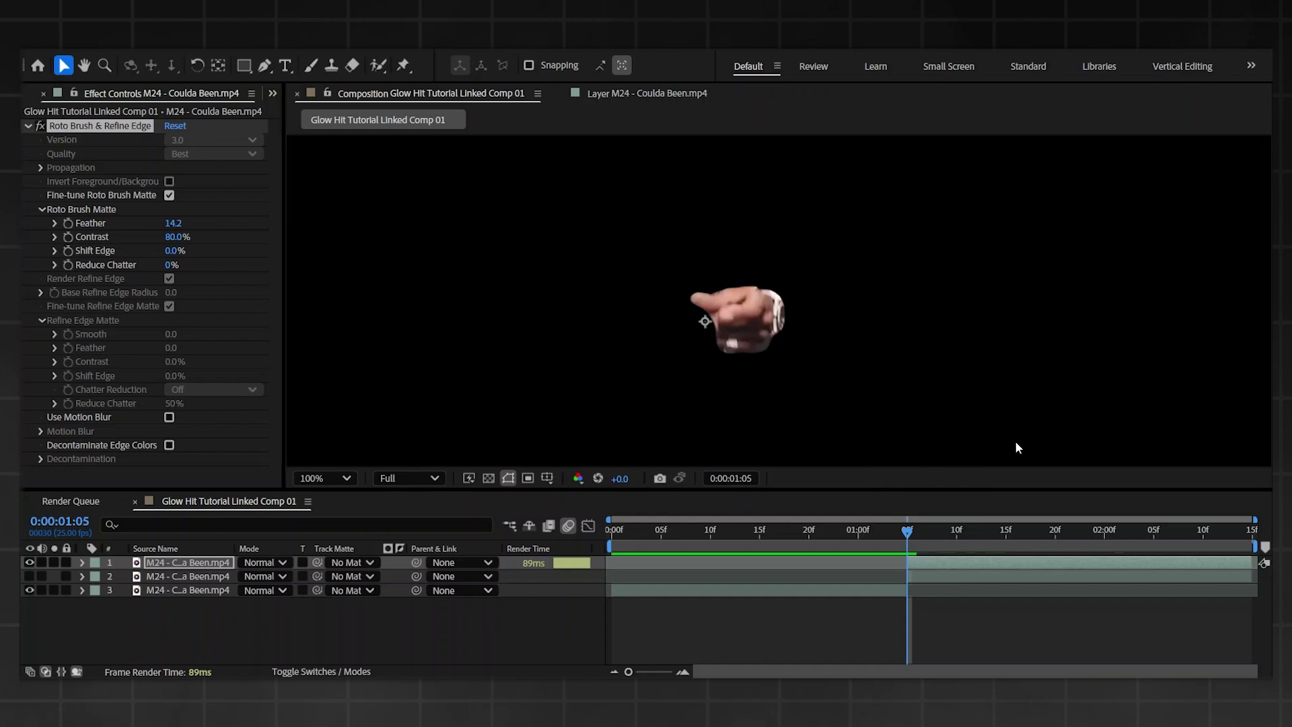
Apply Luma Key to the hand layer, keying out darker areas with threshold 94 and edge feather 5, and check other frames.
key(Return)
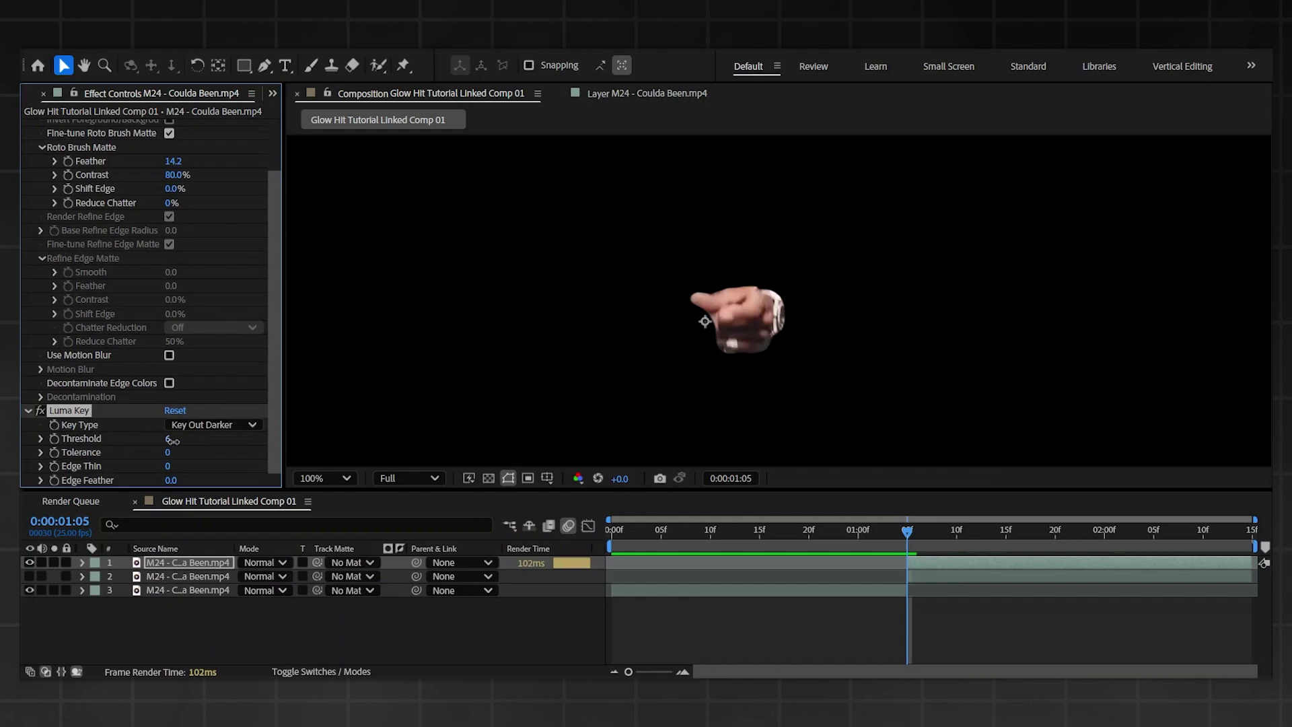
drag(173, 440, 241, 457)
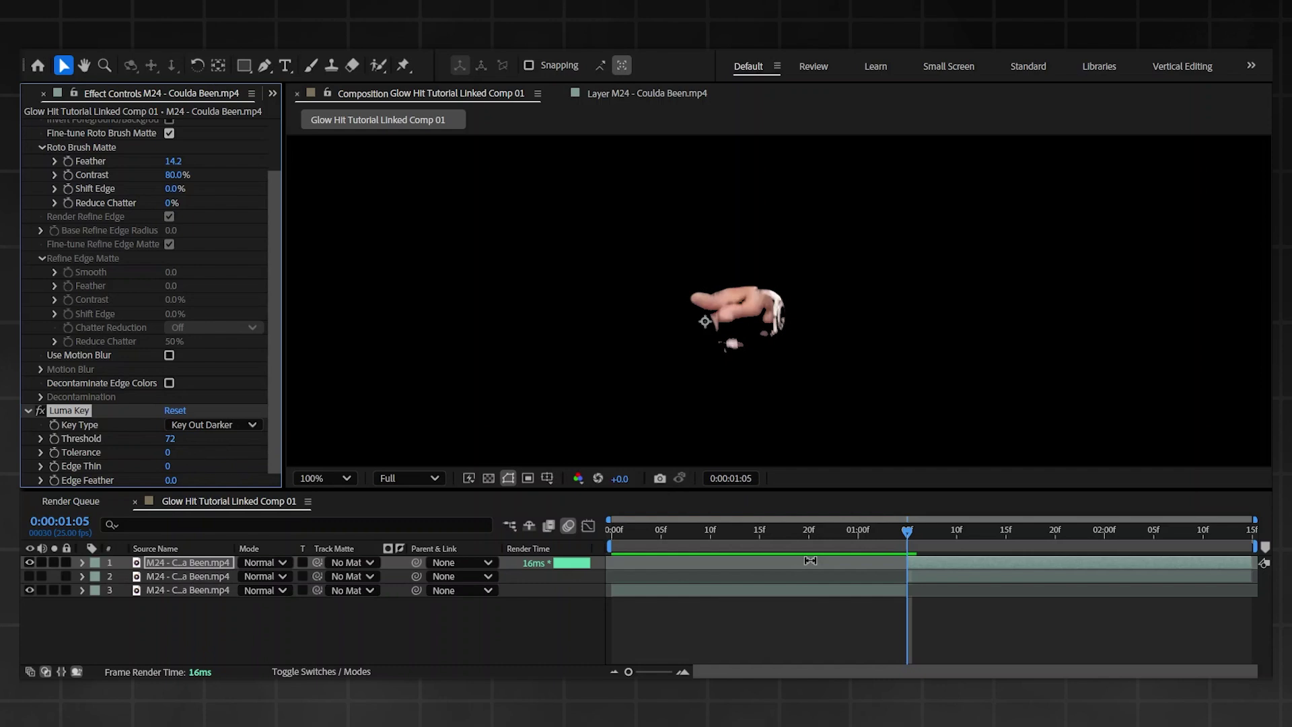
drag(907, 532, 1035, 532)
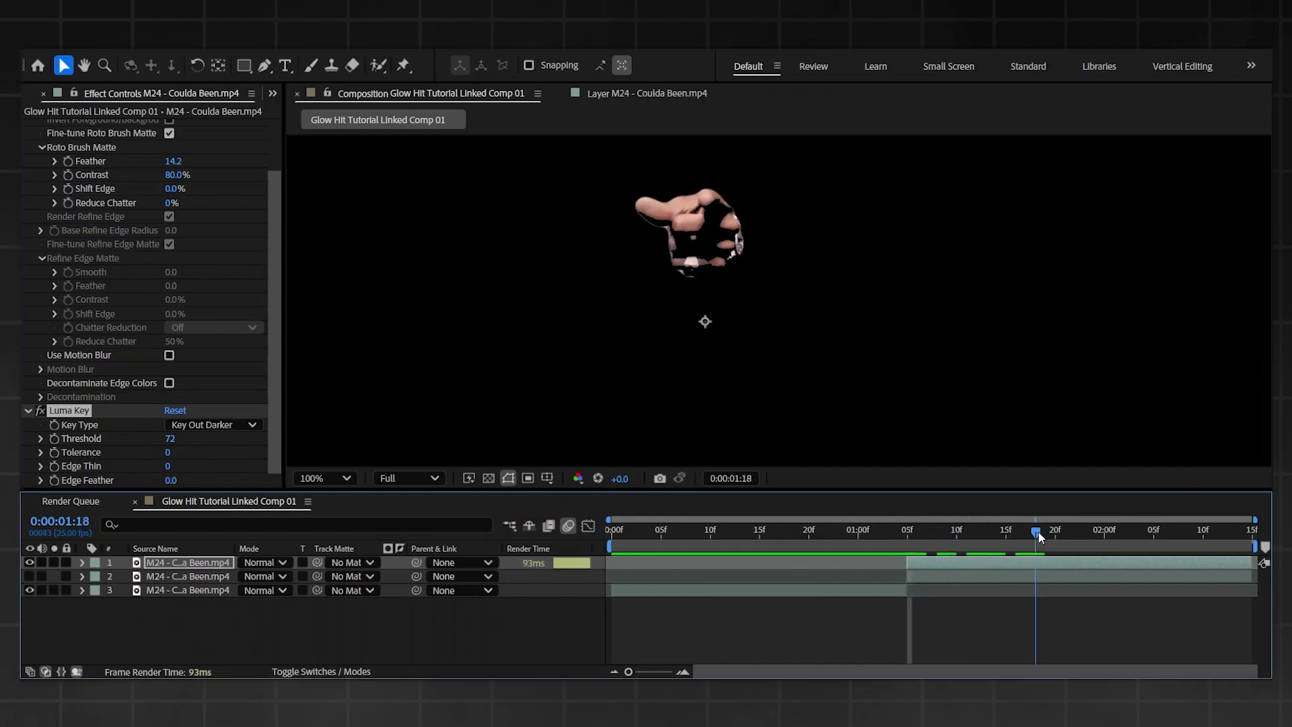
drag(172, 438, 214, 482)
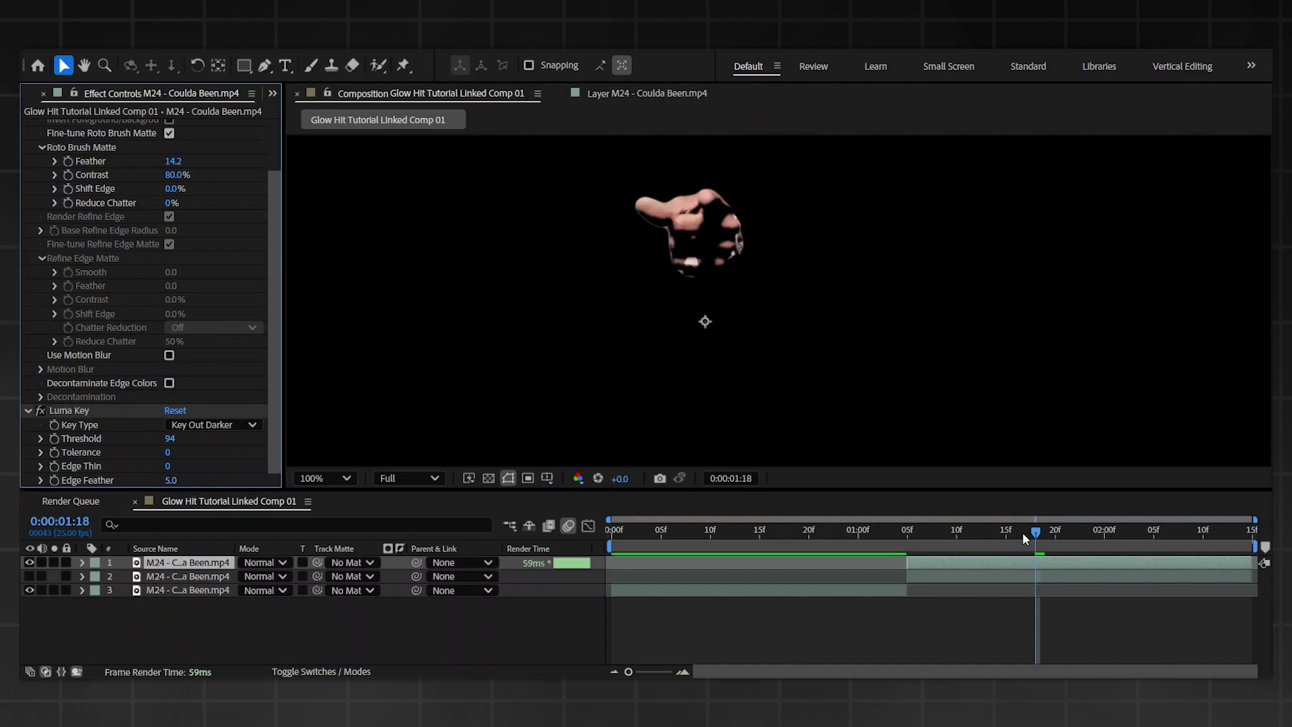
drag(1022, 531, 970, 538)
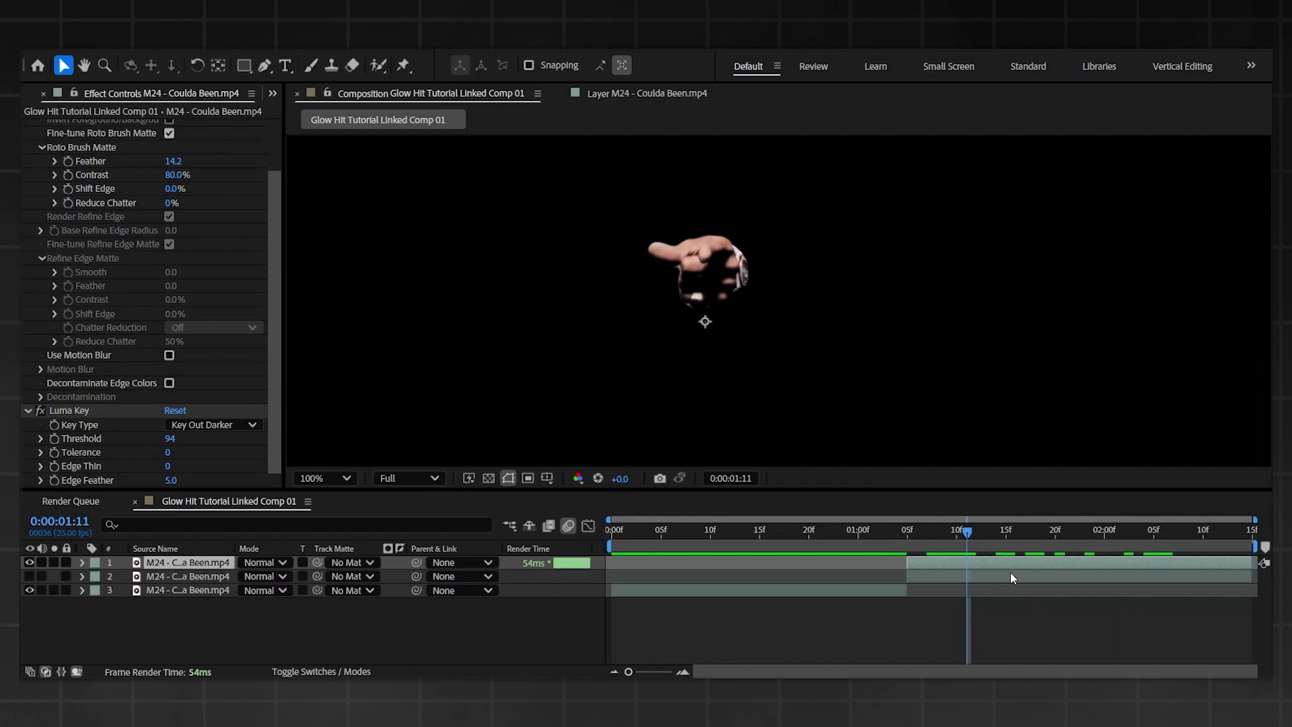
Apply Deep Glow to the hand layer and enable its tint with a yellow color.
key(Return)
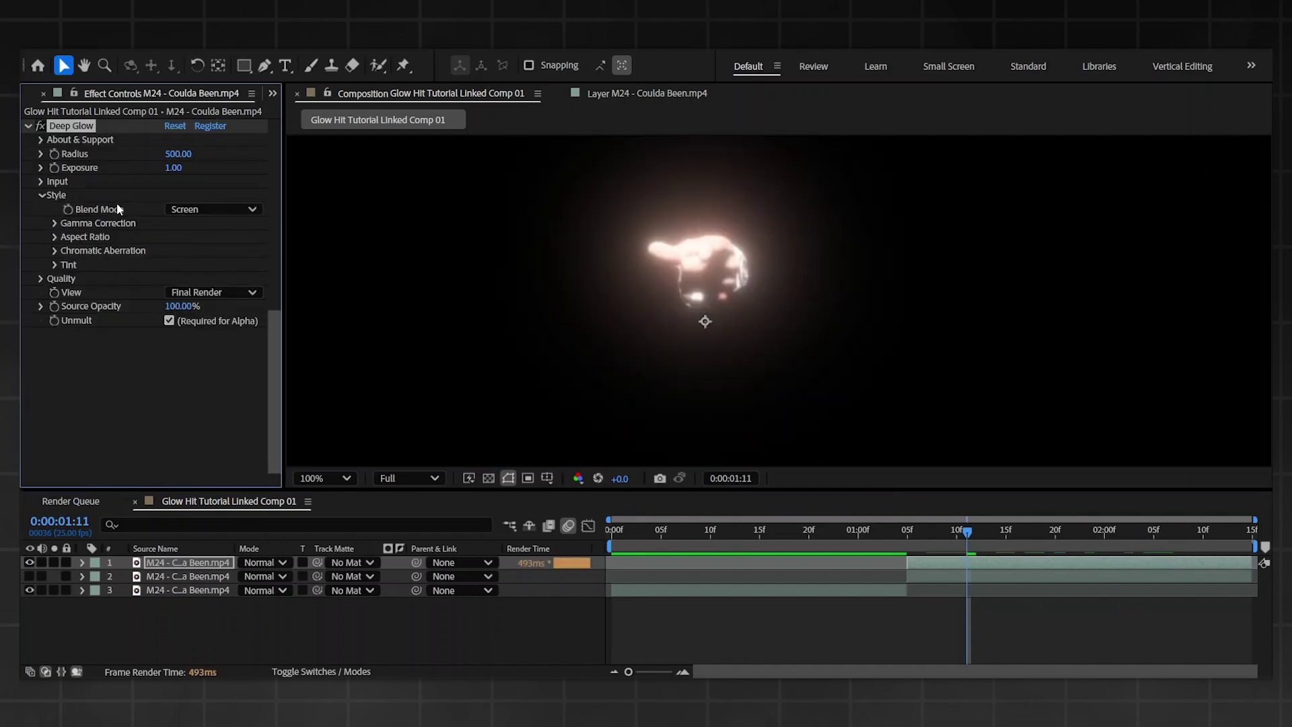
scroll(116, 202, up, 5)
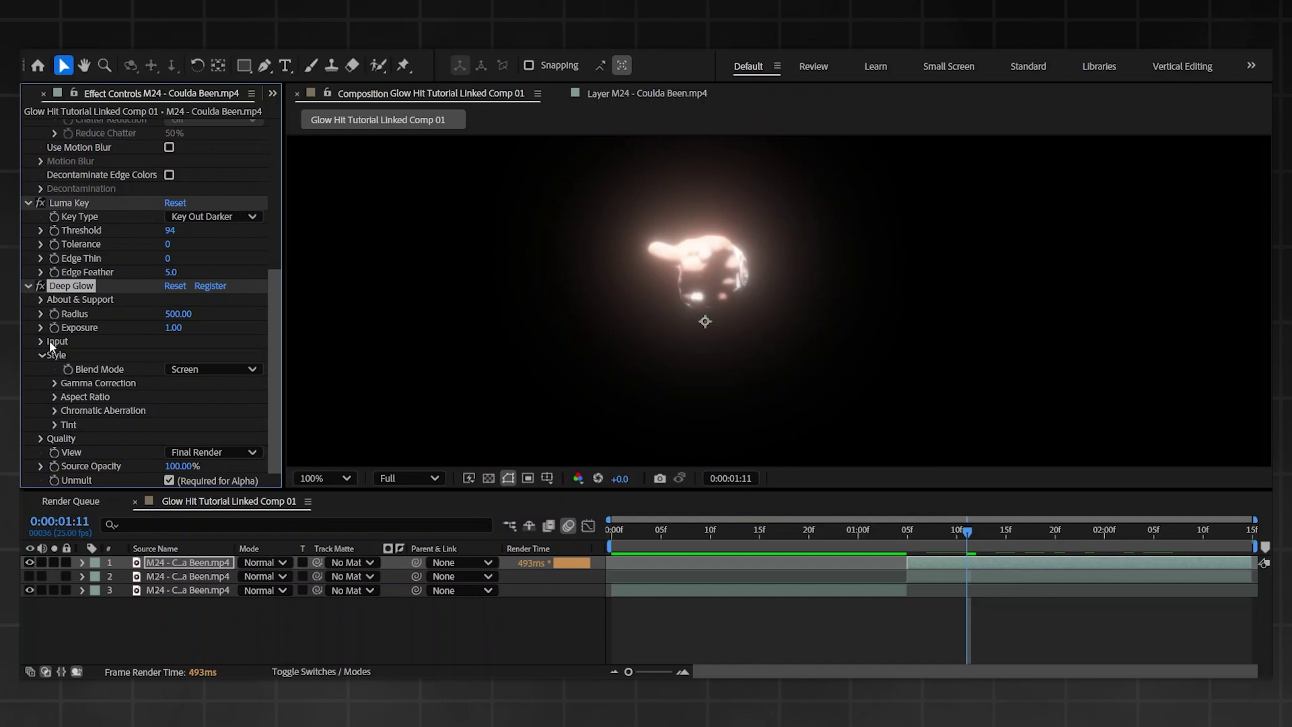
click(56, 425)
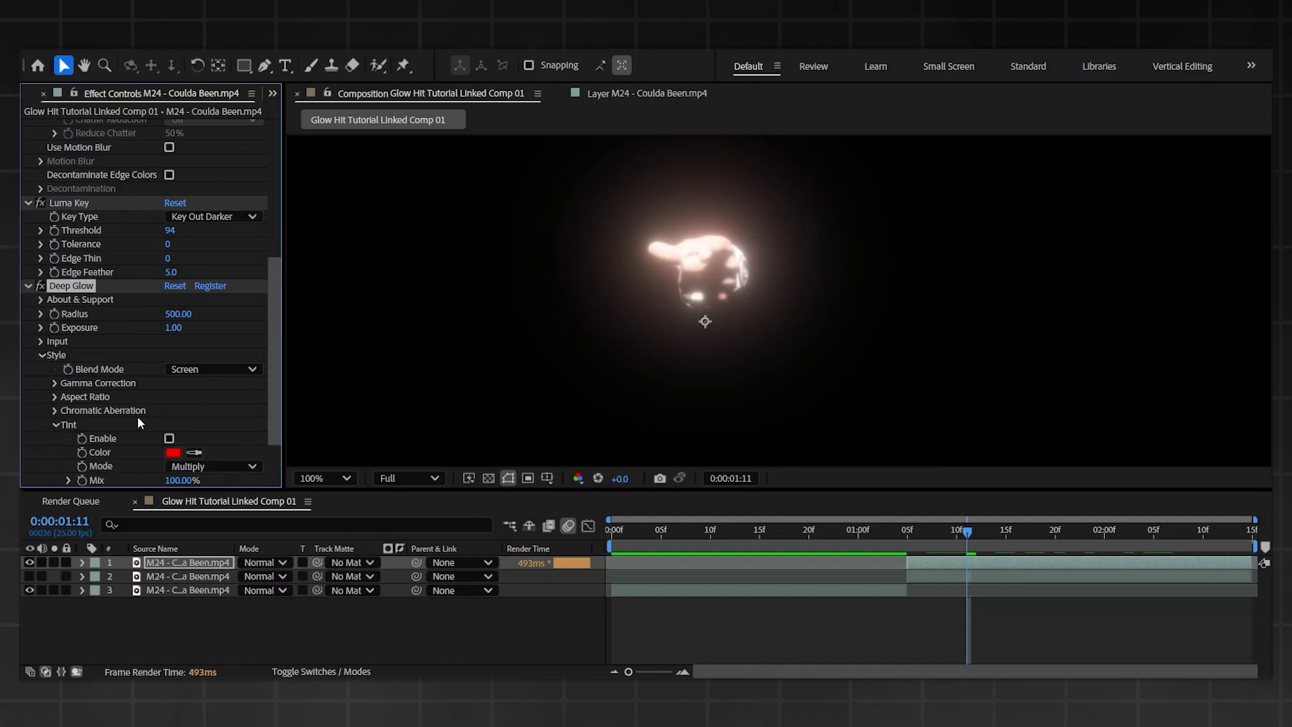
click(168, 438)
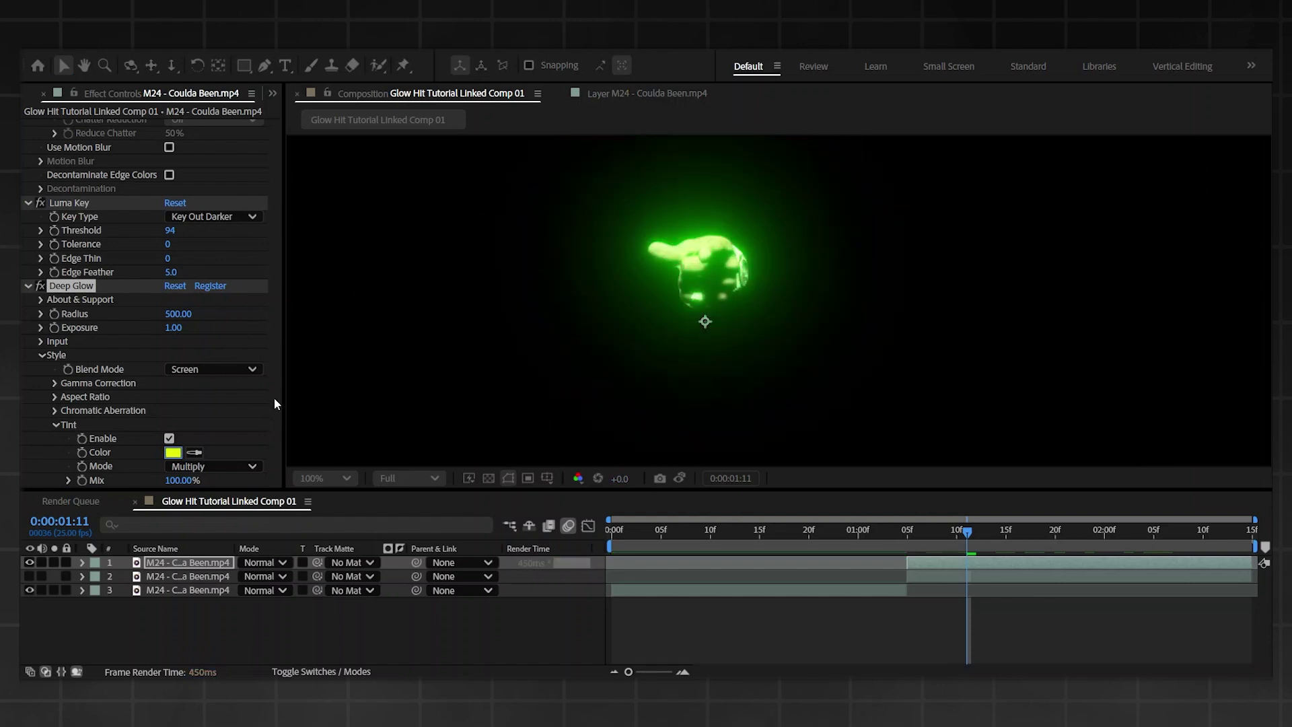
click(401, 235)
Set the Deep Glow radius to 305 and exposure to 1.22, and compare the shot with the glow layer hidden and shown.
scroll(178, 296, down, 1)
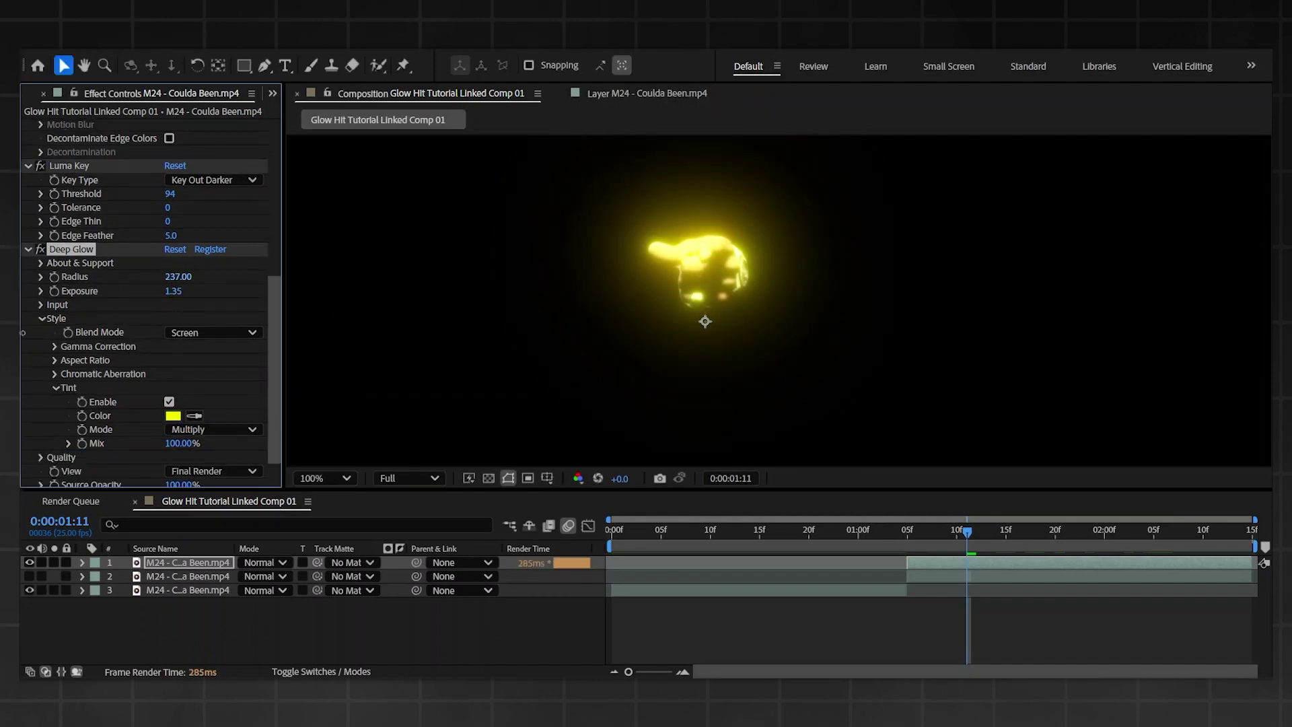
drag(22, 333, 54, 310)
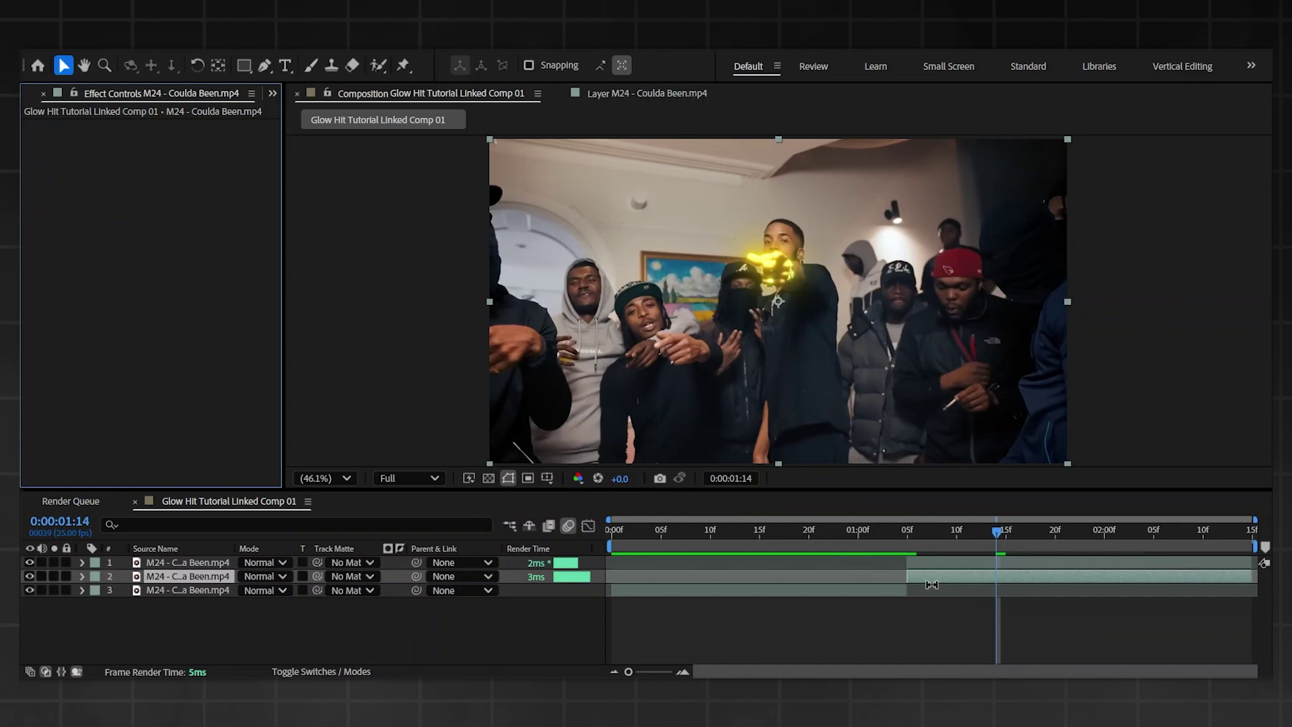
click(29, 562)
click(29, 562)
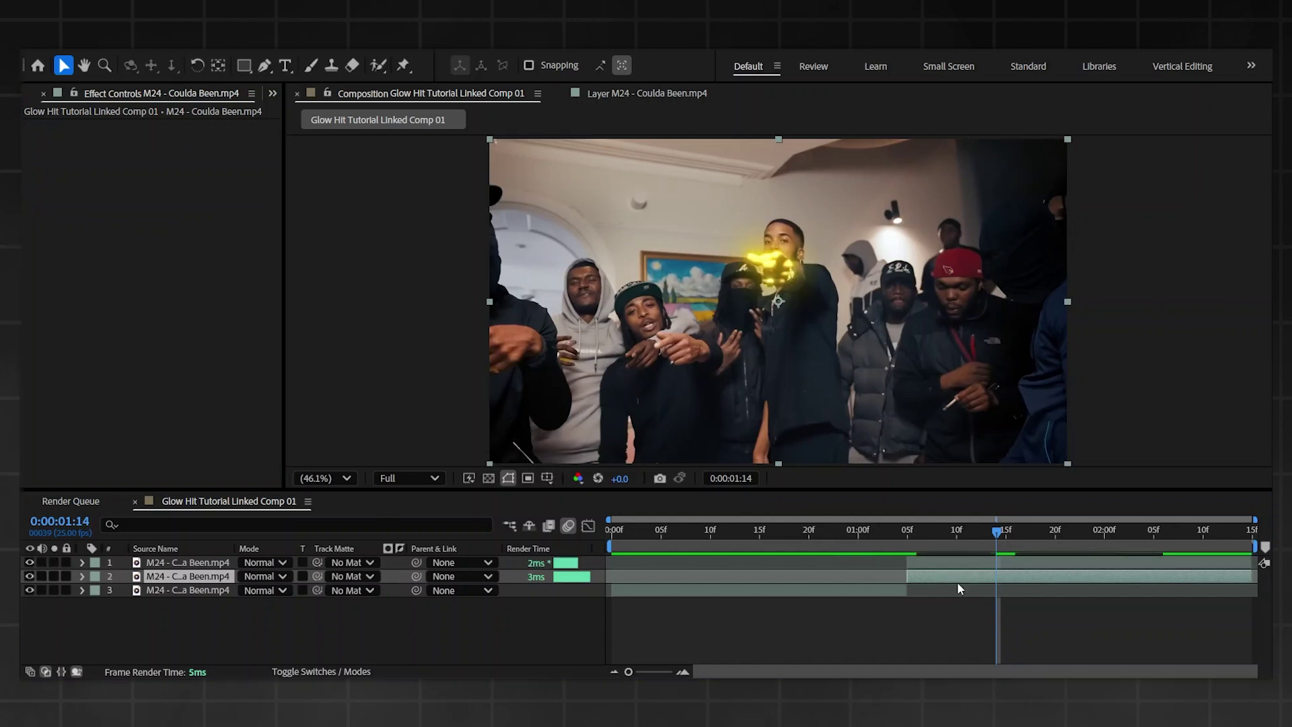
Apply Lumetri Color to the middle clip layer with exposure -1.1, contrast 38, highlights 46, blacks -9 and vignette amount -1.1.
key(ctrl+v)
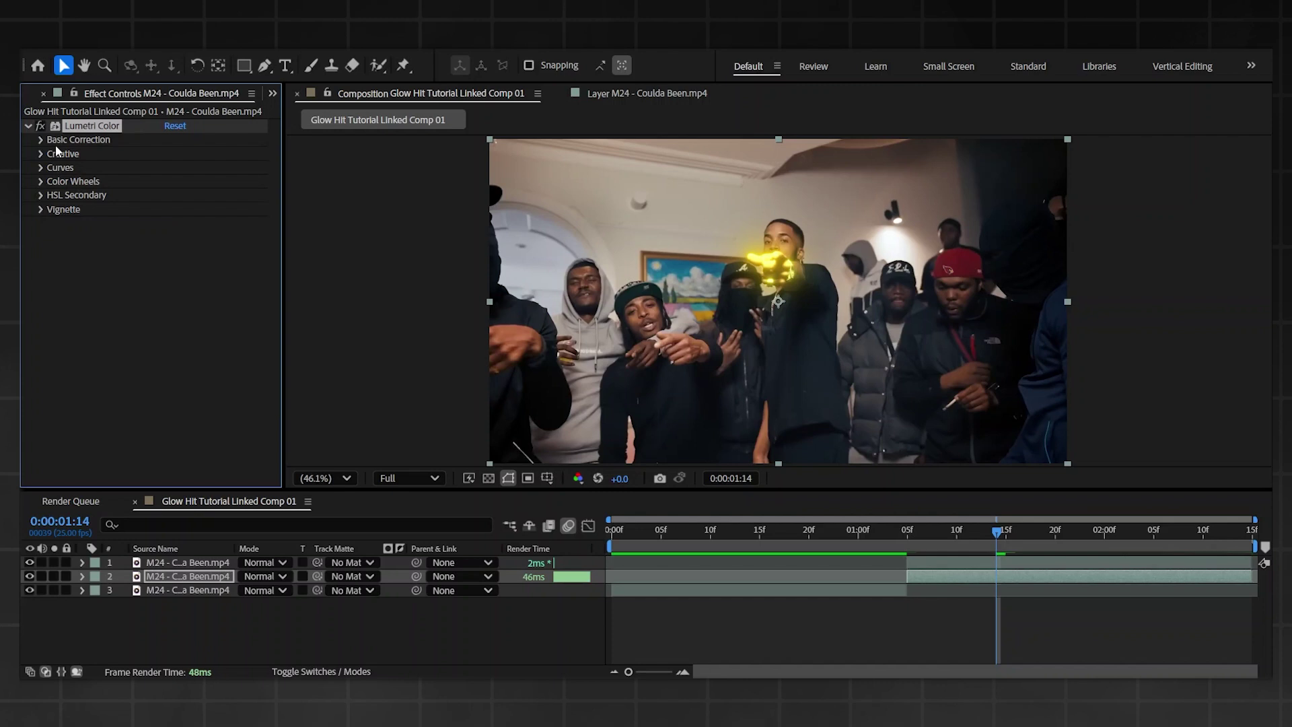
click(41, 140)
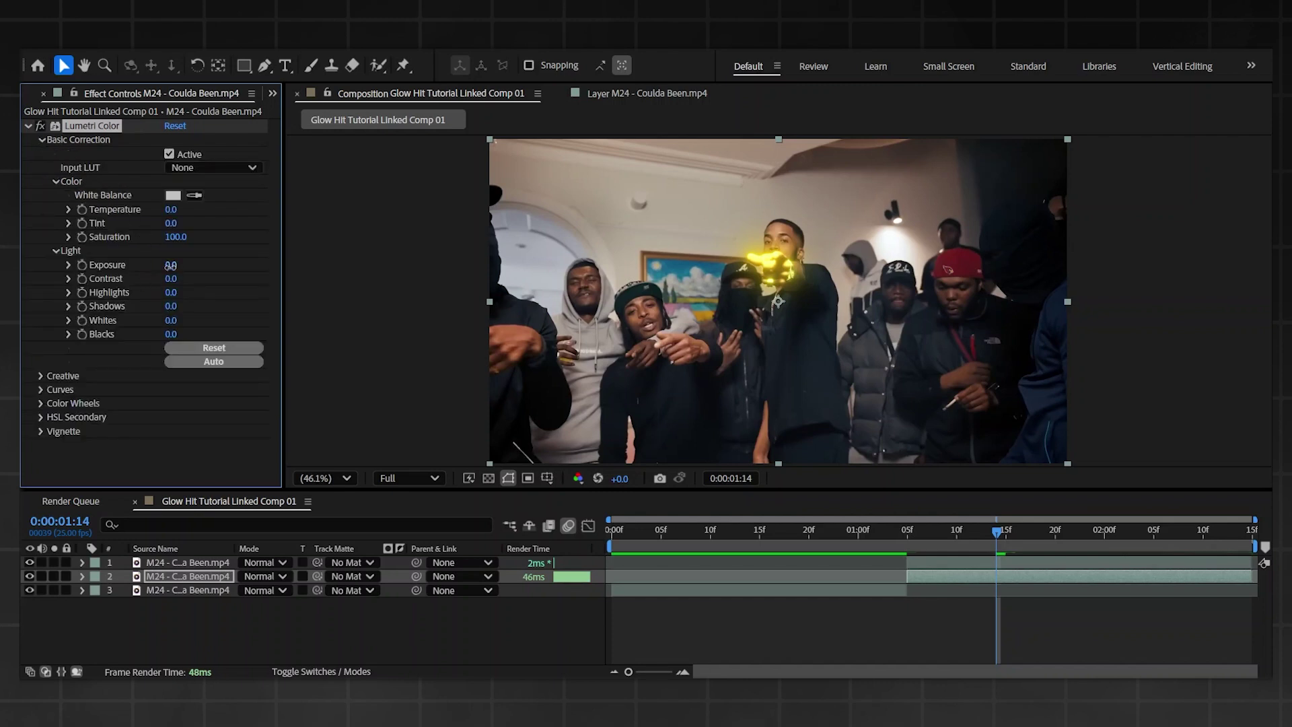
drag(168, 266, 164, 267)
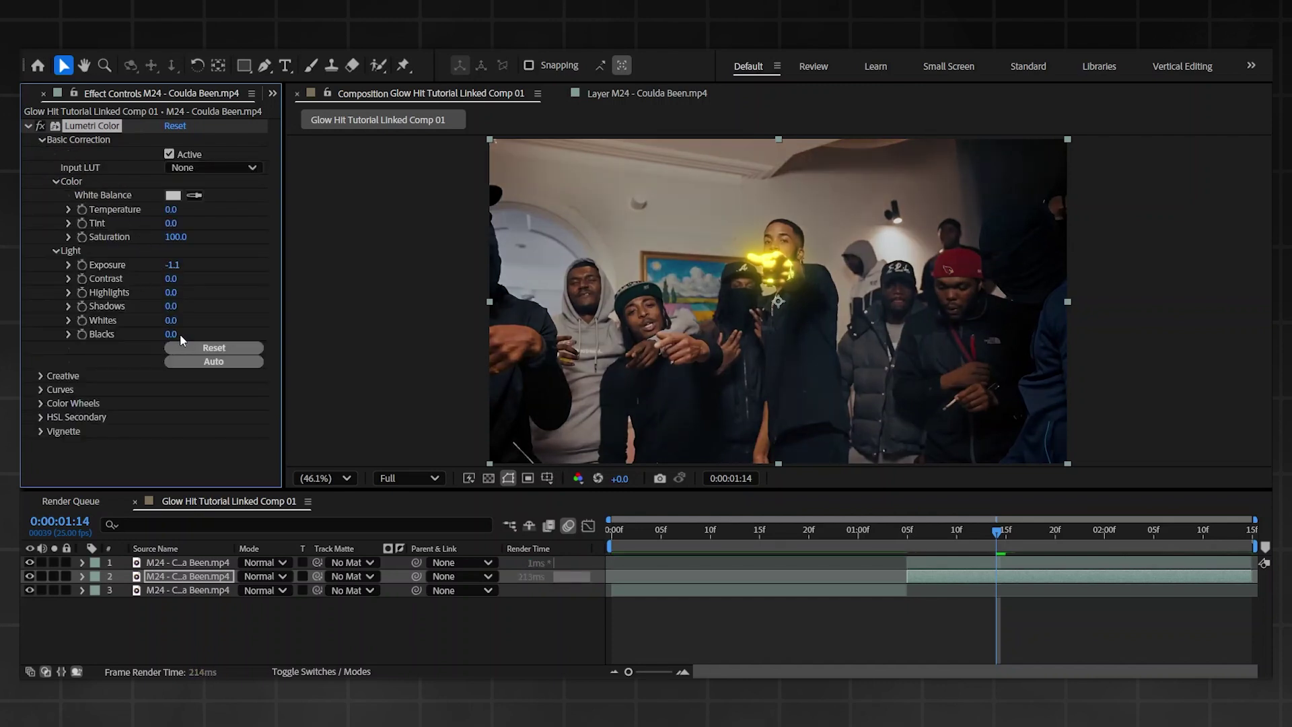
drag(180, 336, 162, 338)
drag(170, 279, 202, 278)
drag(178, 334, 206, 295)
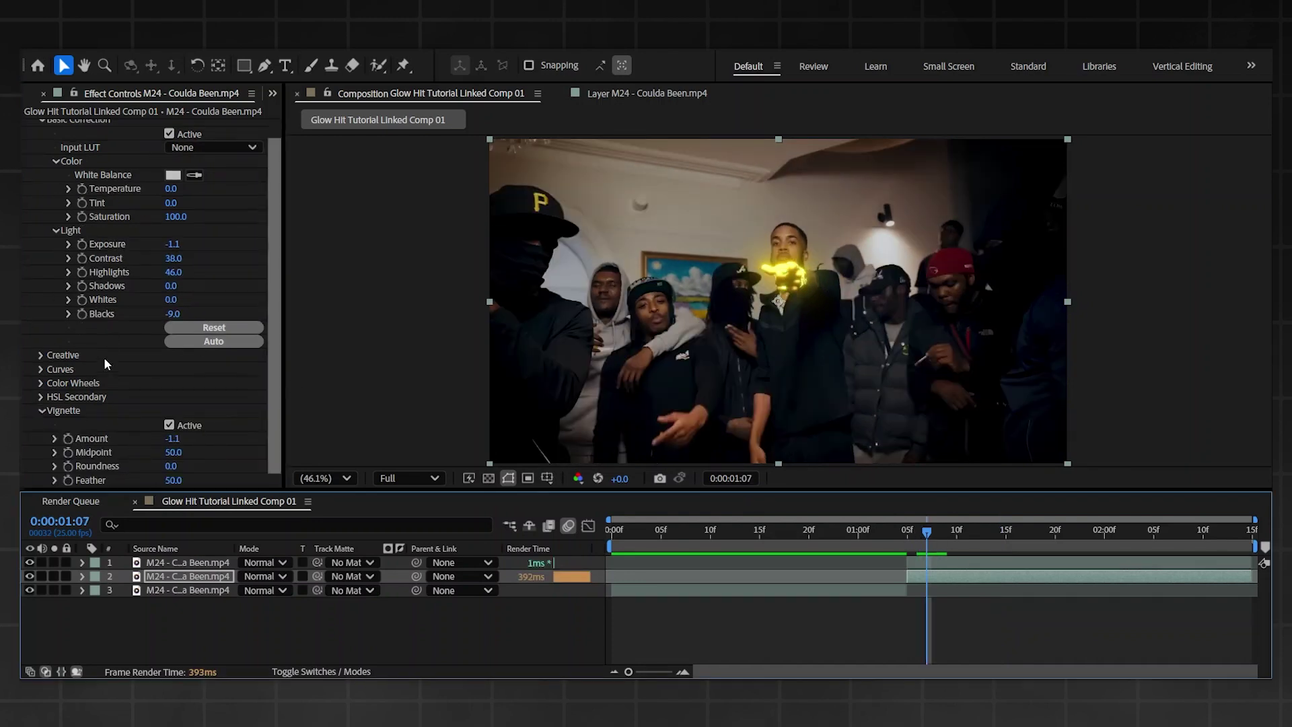
Review the graded shot around the cut at 0:00:01:05 and turn off Deep Glow on the hand layer.
click(867, 530)
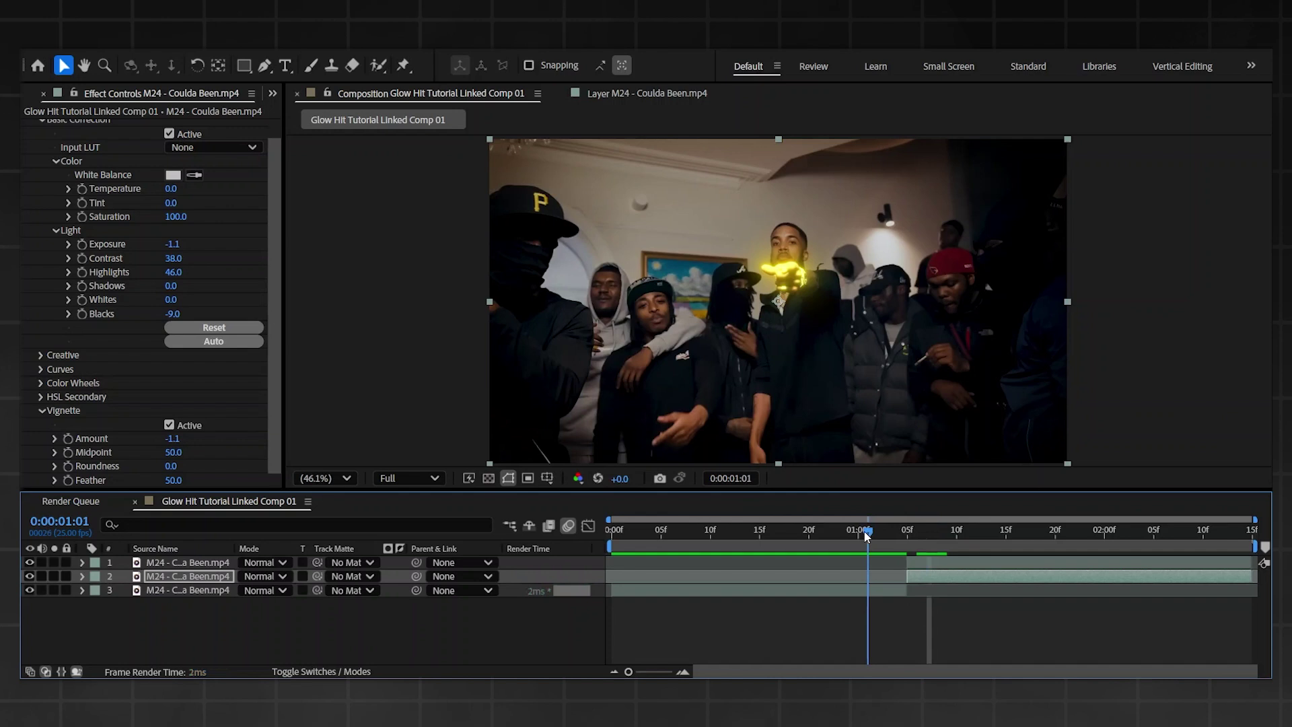
click(928, 533)
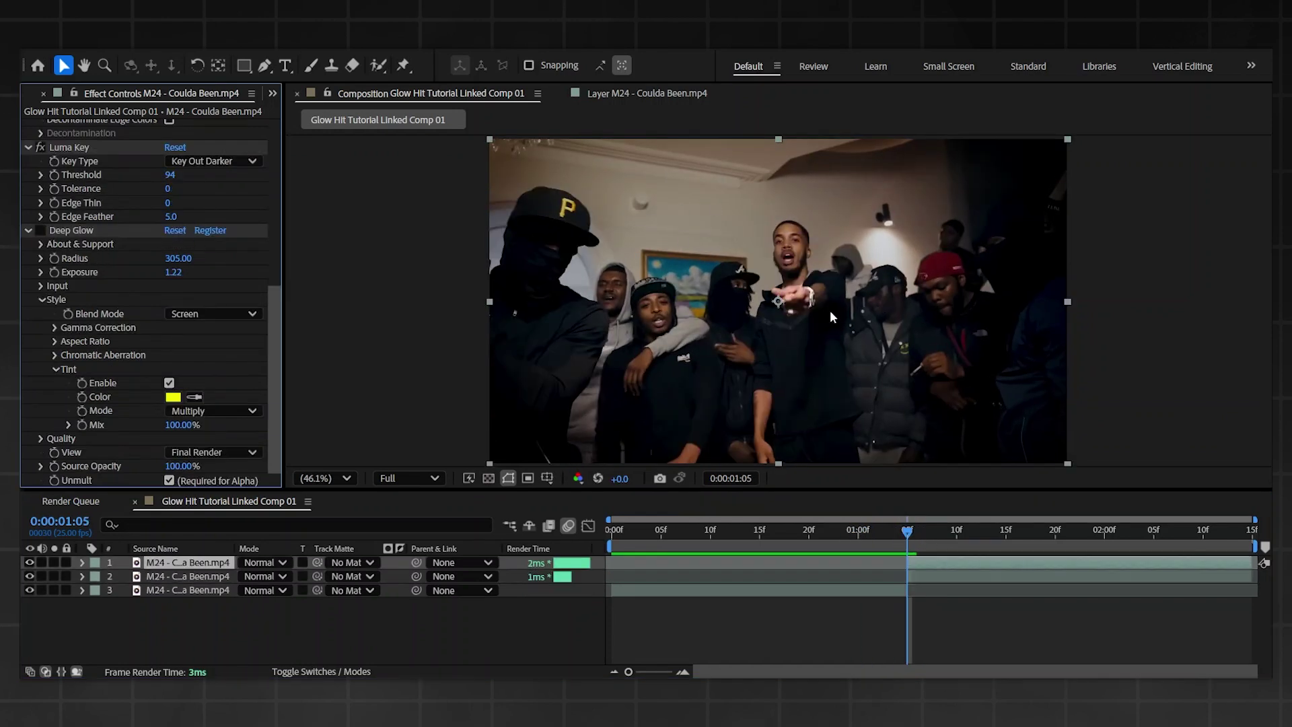
scroll(830, 309, up, 3)
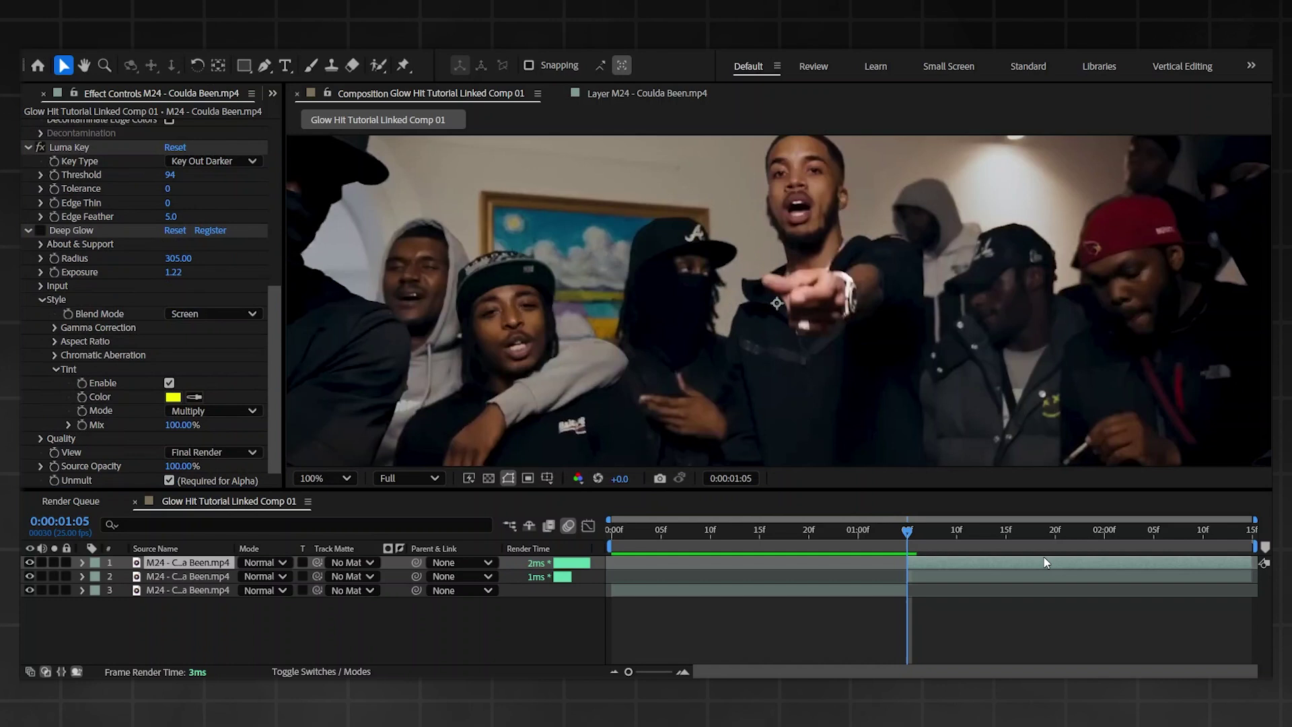
Apply Glow to the hand layer with radius 95 and intensity 1.9, plus a Tint mapping white to yellow.
key(ctrl+alt+shift+e)
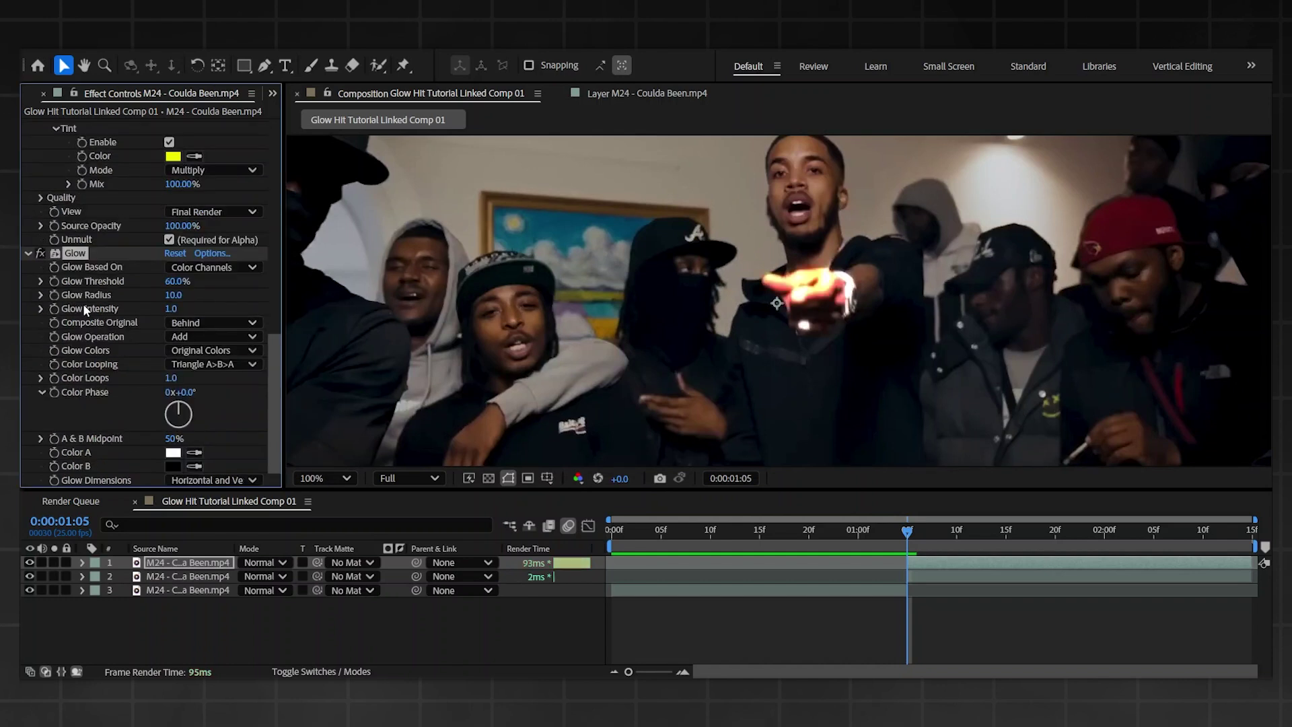
drag(173, 294, 259, 323)
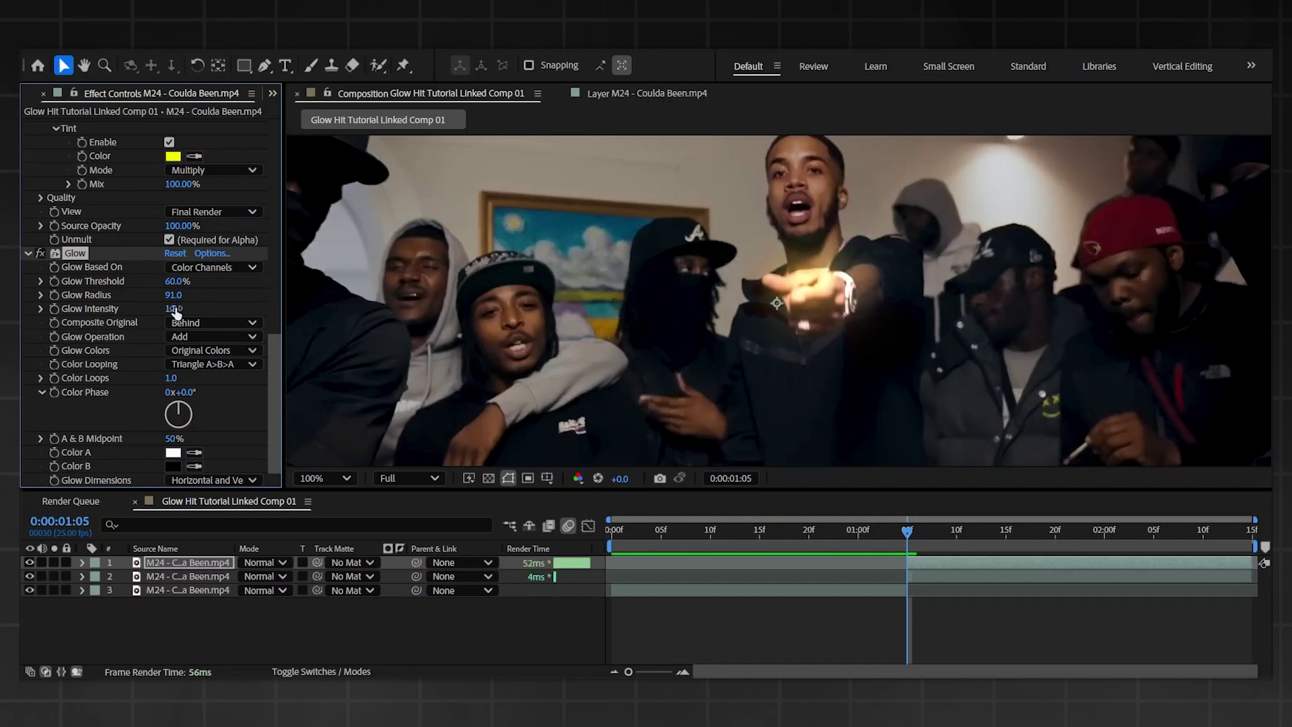
drag(174, 309, 270, 301)
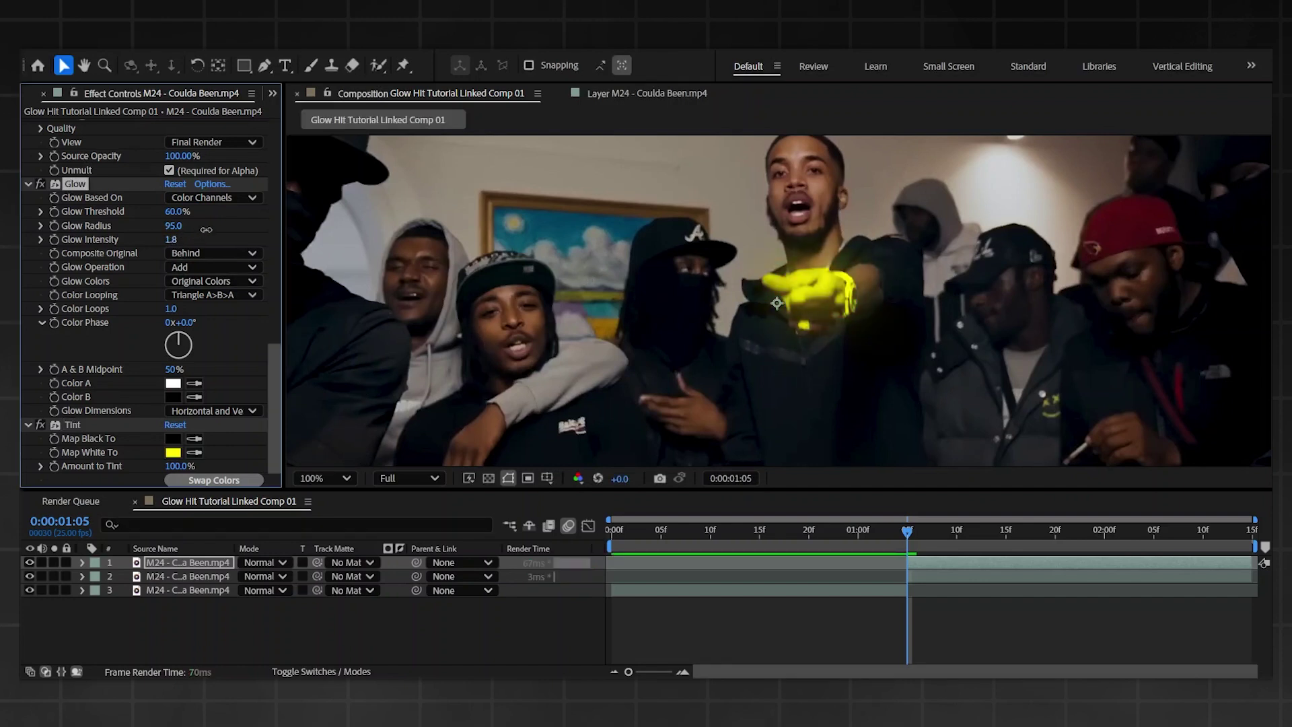
drag(206, 229, 214, 229)
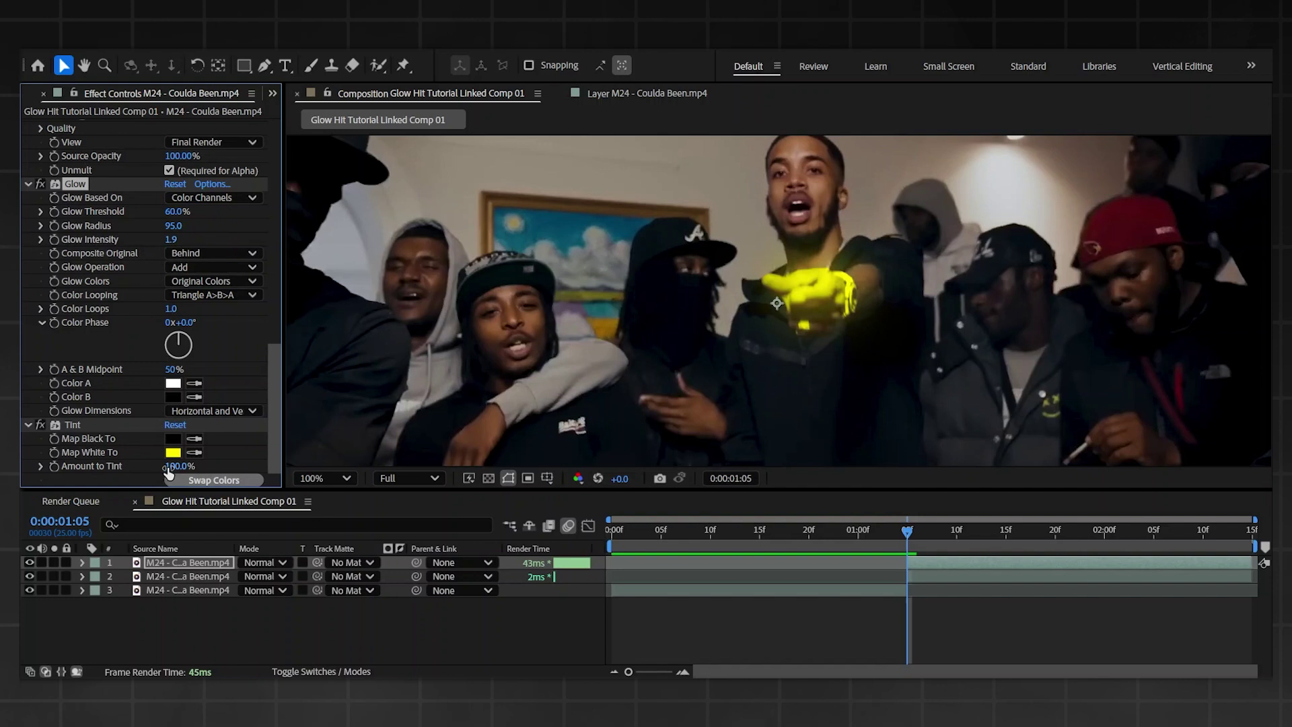
Set the hand layer's Tint amount to 49% and inspect the yellow glow on the hand.
drag(164, 469, 77, 473)
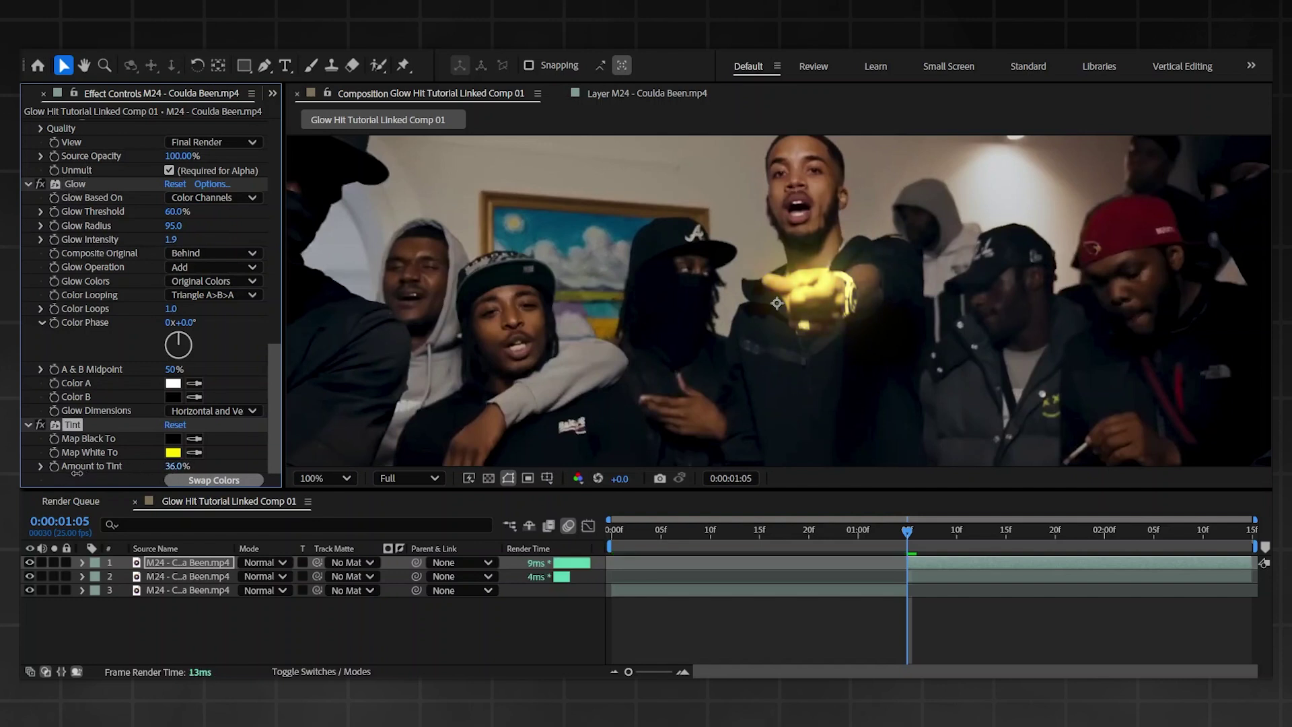
scroll(876, 295, down, 3)
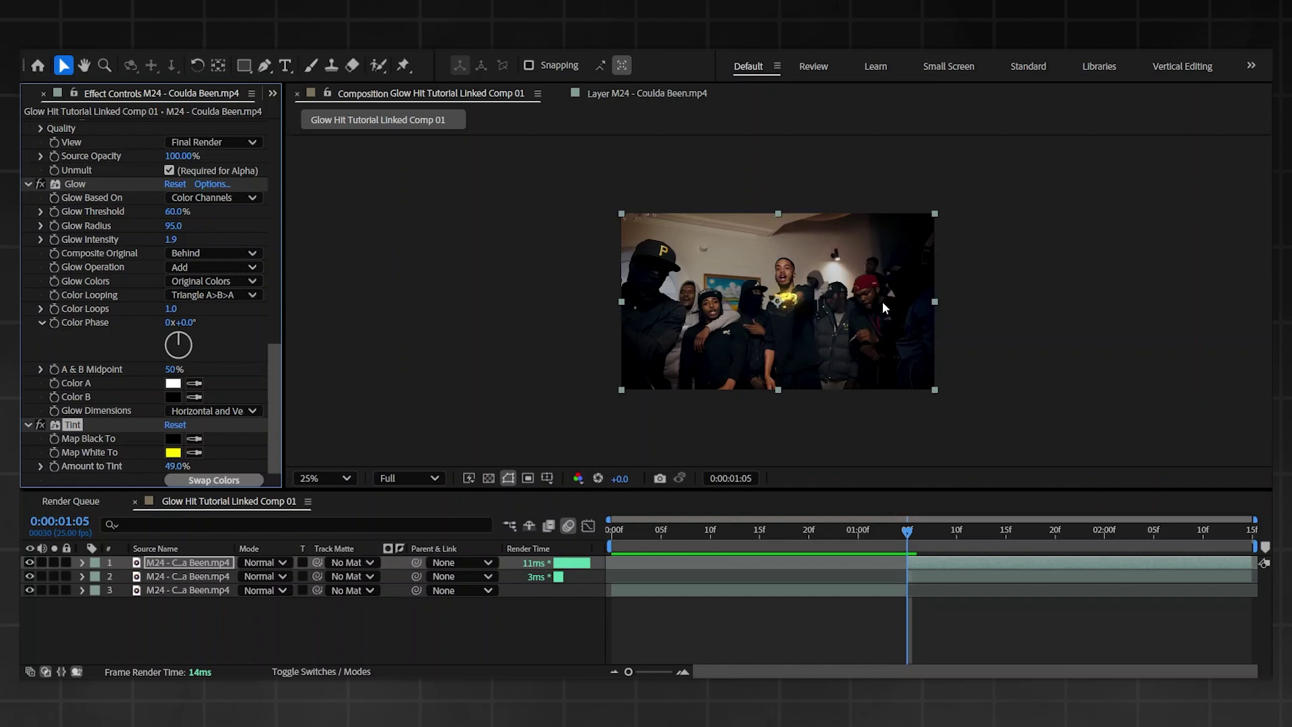
scroll(864, 310, up, 3)
scroll(86, 250, up, 4)
Remove the Glow and Tint effects from the hand layer and turn Deep Glow back on.
scroll(81, 252, up, 5)
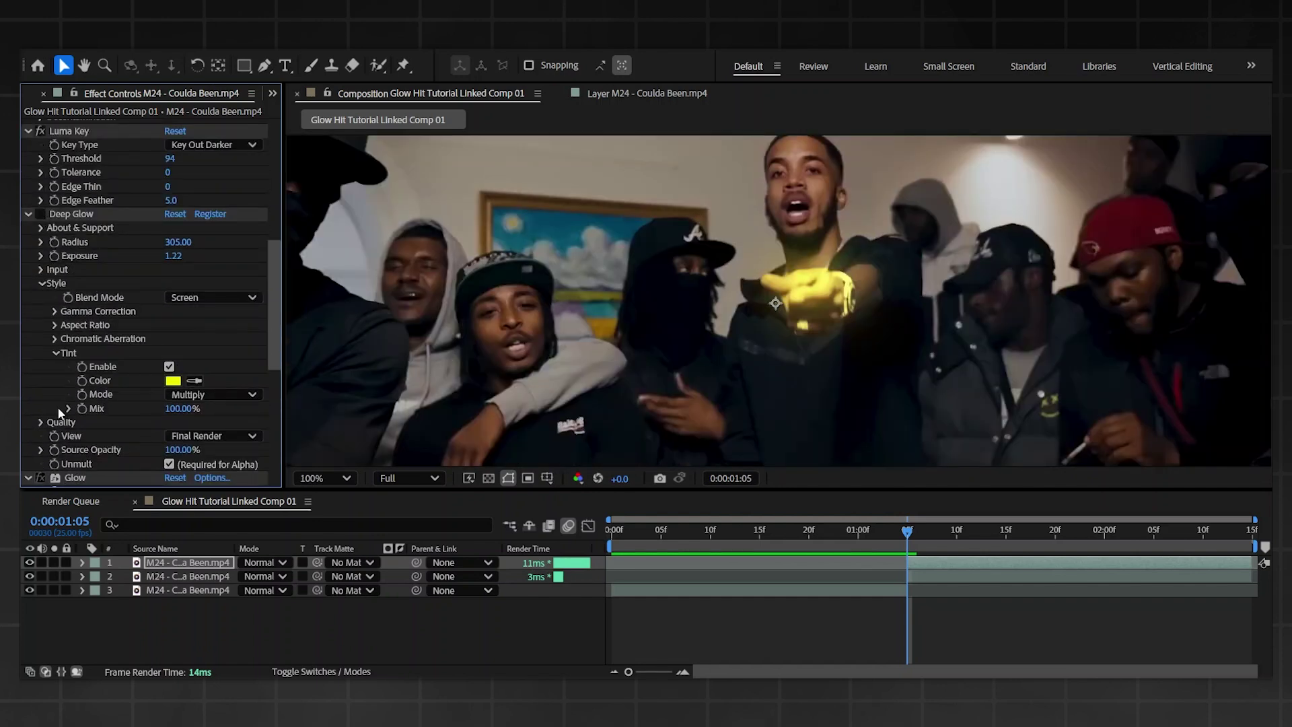
scroll(107, 410, down, 3)
click(41, 404)
click(79, 407)
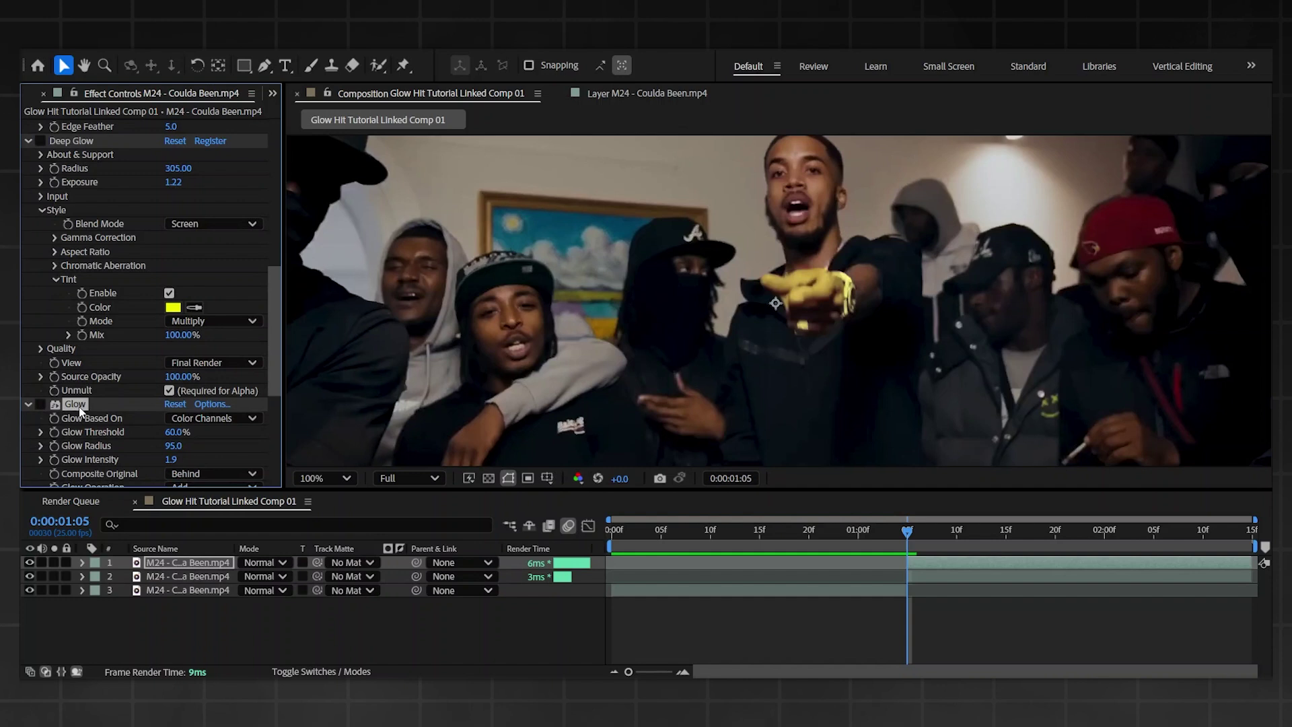
key(Delete)
click(74, 424)
key(Delete)
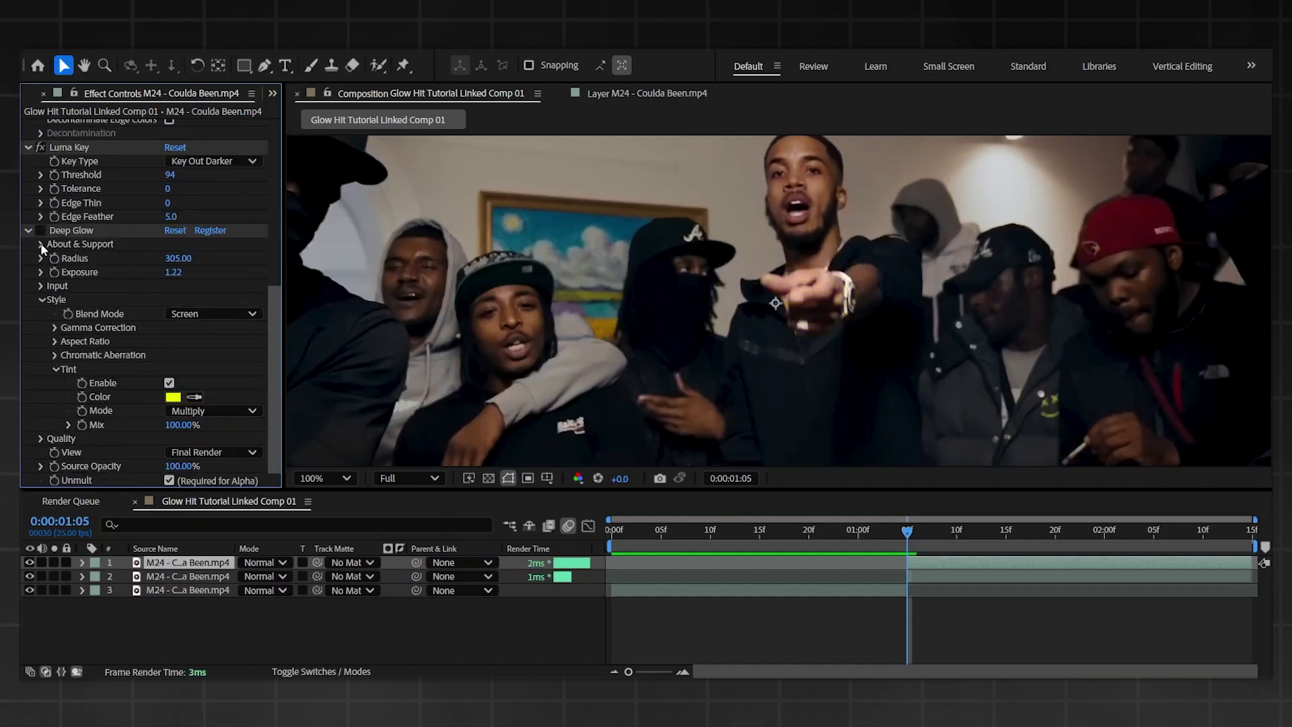
click(41, 230)
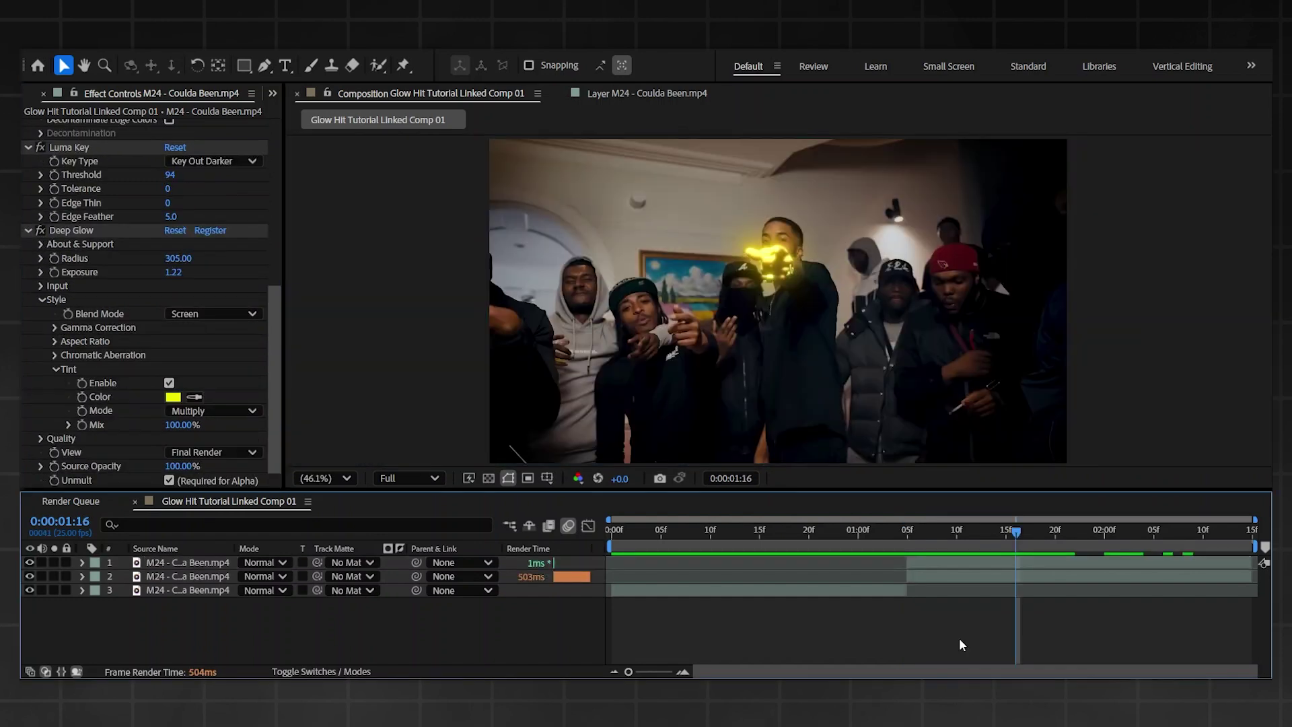
Add an adjustment layer above the clips, split it at 0:00:01:05 and delete the part before the cut.
mouse_move(910, 536)
mouse_down()
mouse_move(897, 507)
mouse_move(907, 553)
mouse_up()
key(ctrl+shift+d)
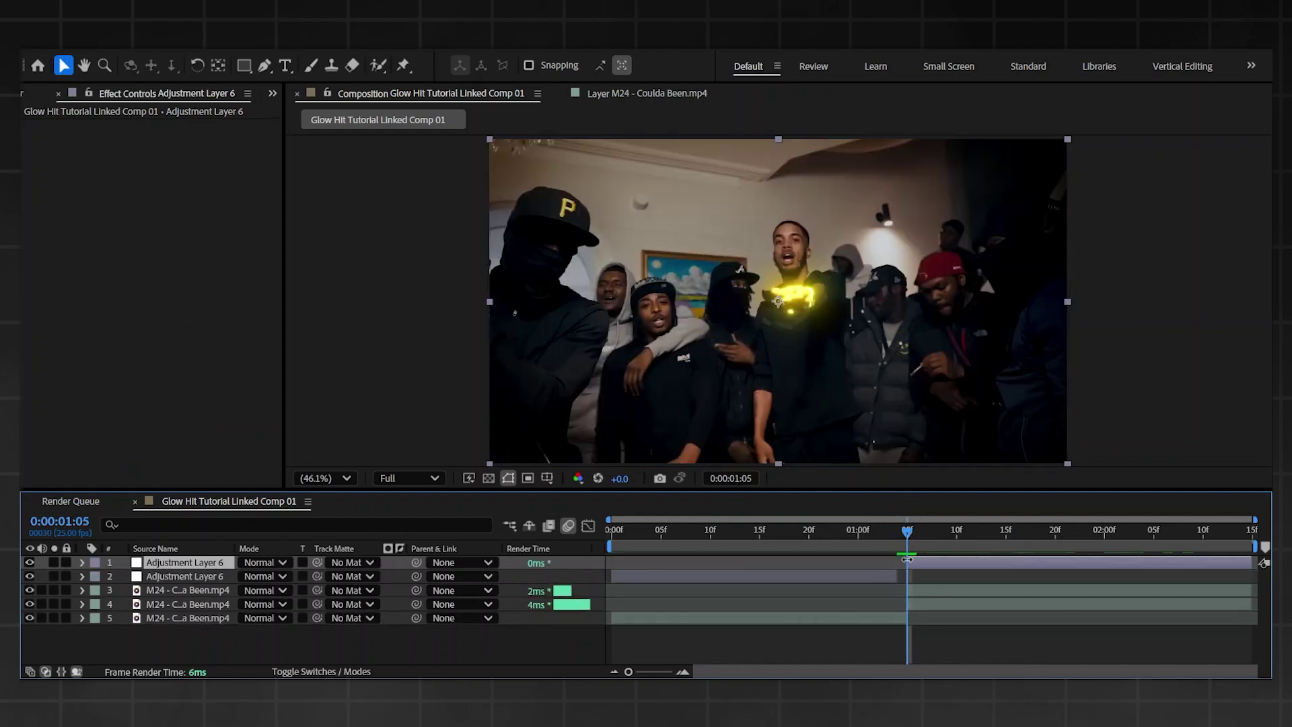
click(882, 574)
key(Delete)
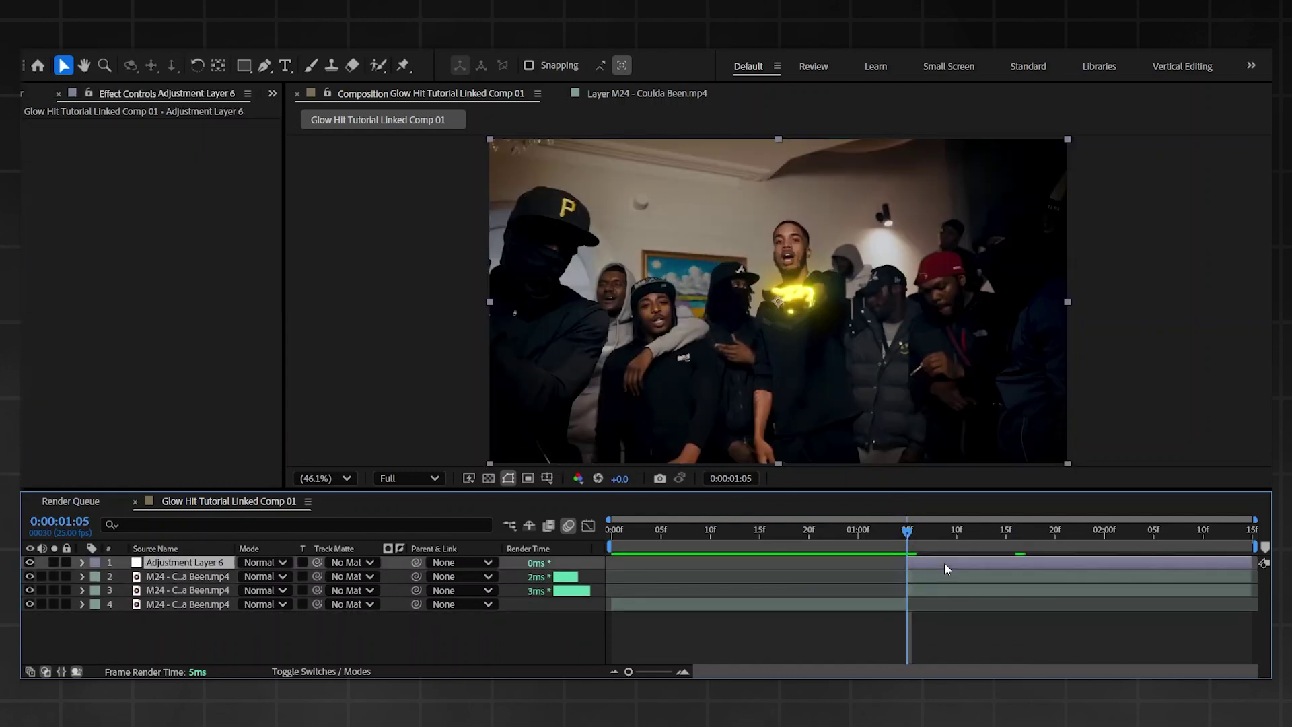
Apply S_Flicker to the adjustment layer and set its amplitude to 0.48.
key(ctrl+space)
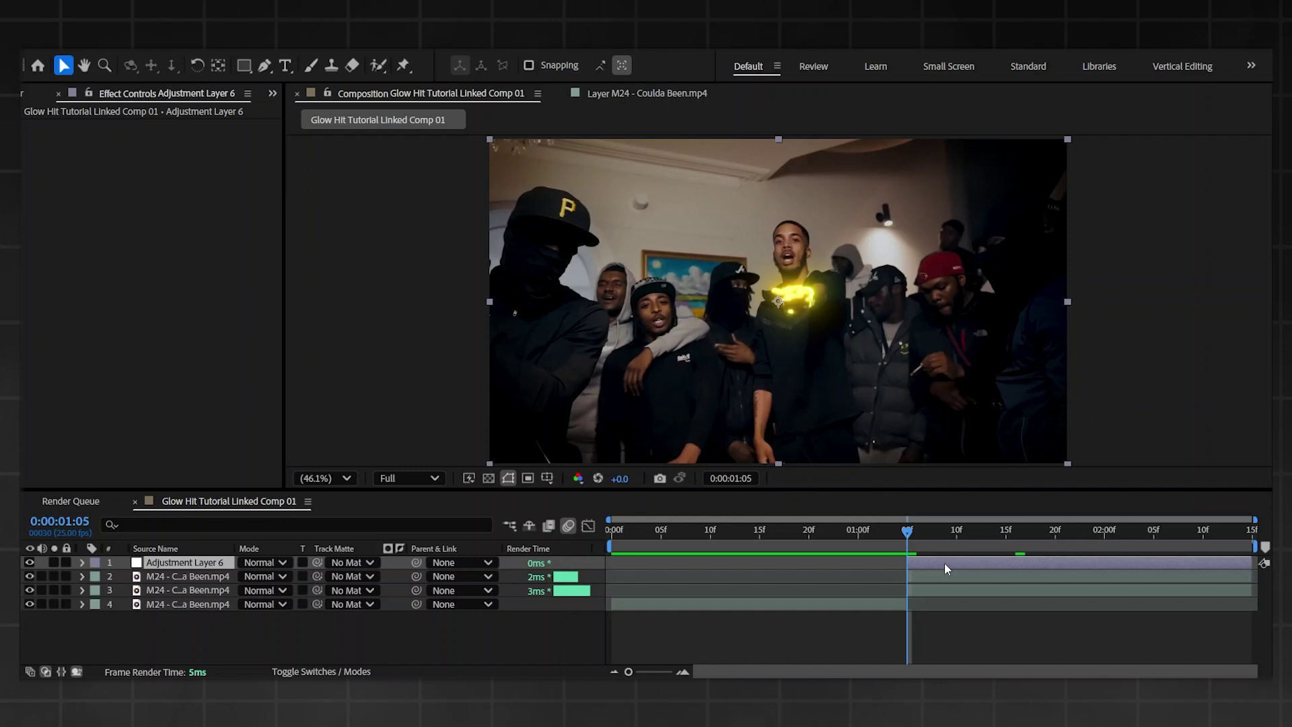
click(258, 201)
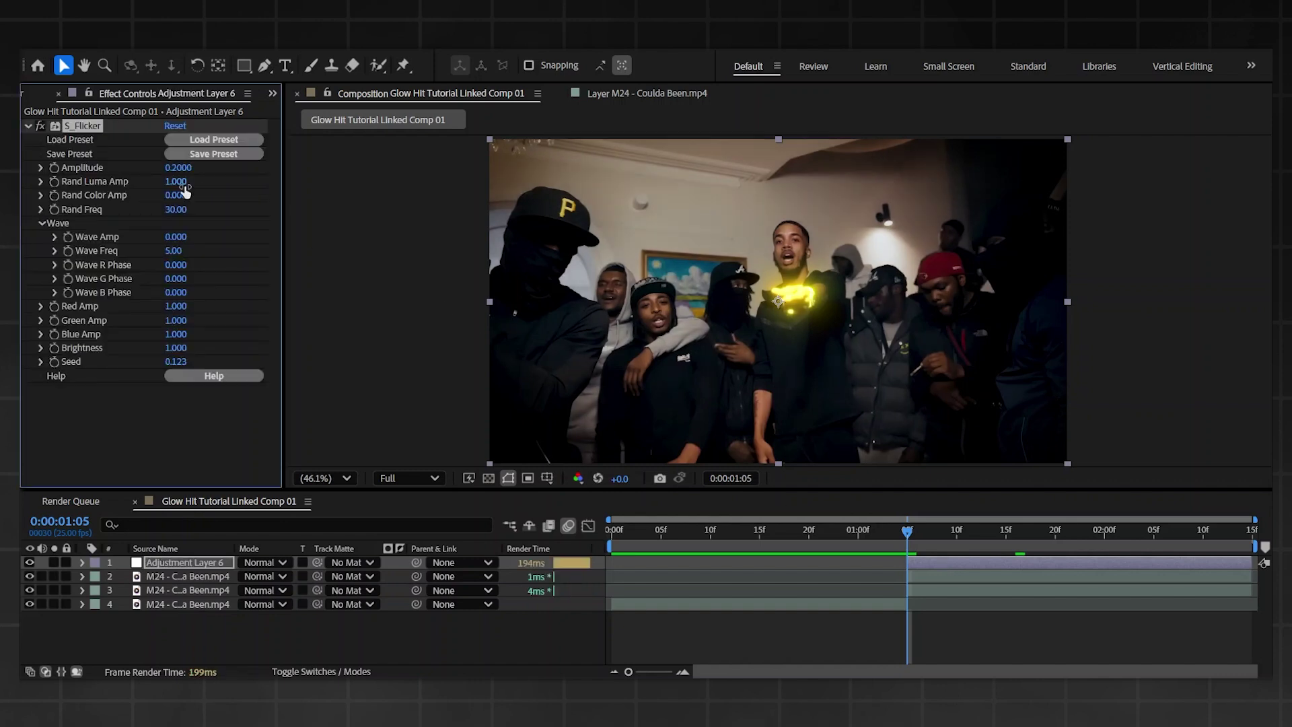
drag(202, 164, 207, 162)
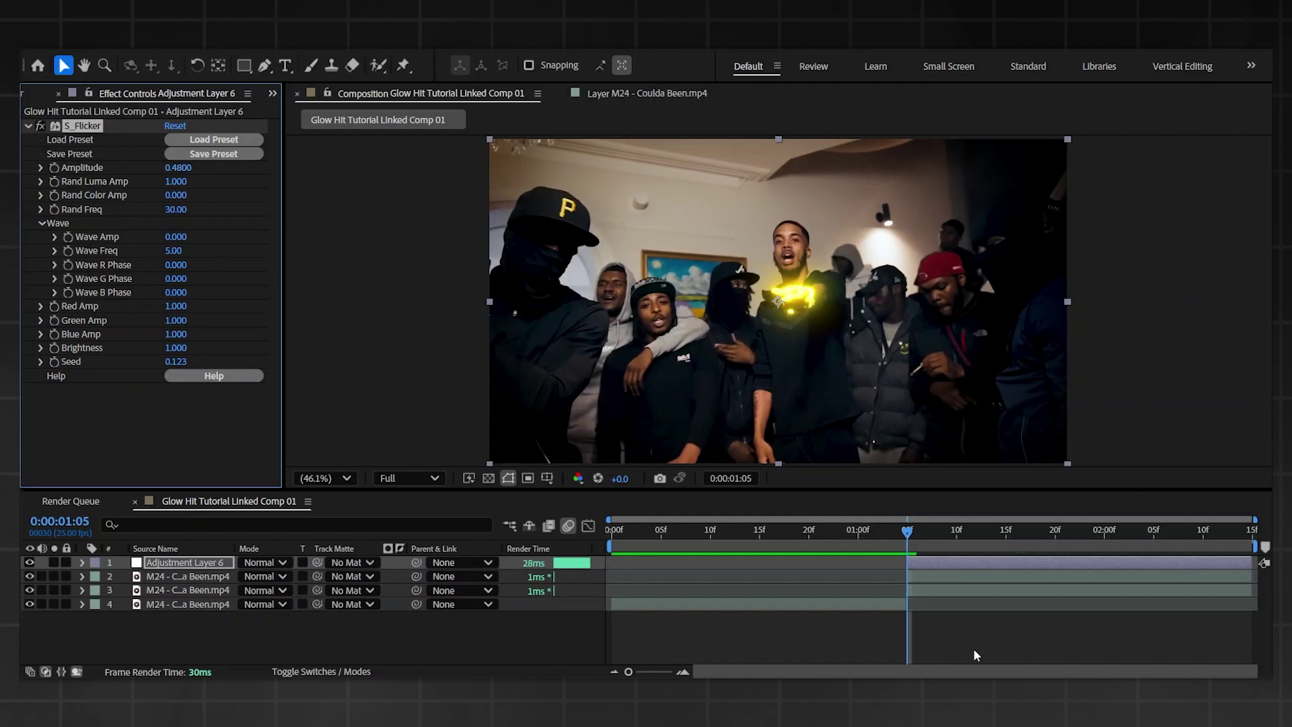
Play back the shot around the cut to check the flicker on the glowing hand.
key(space)
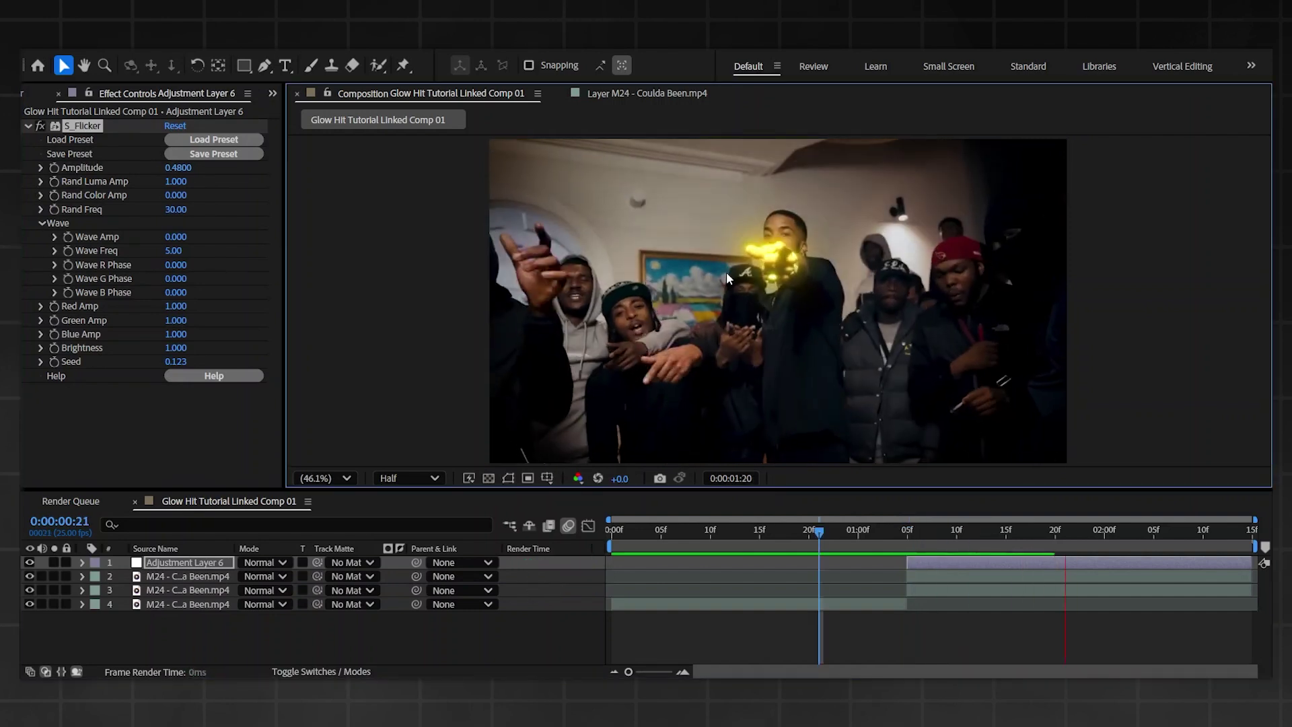
click(898, 537)
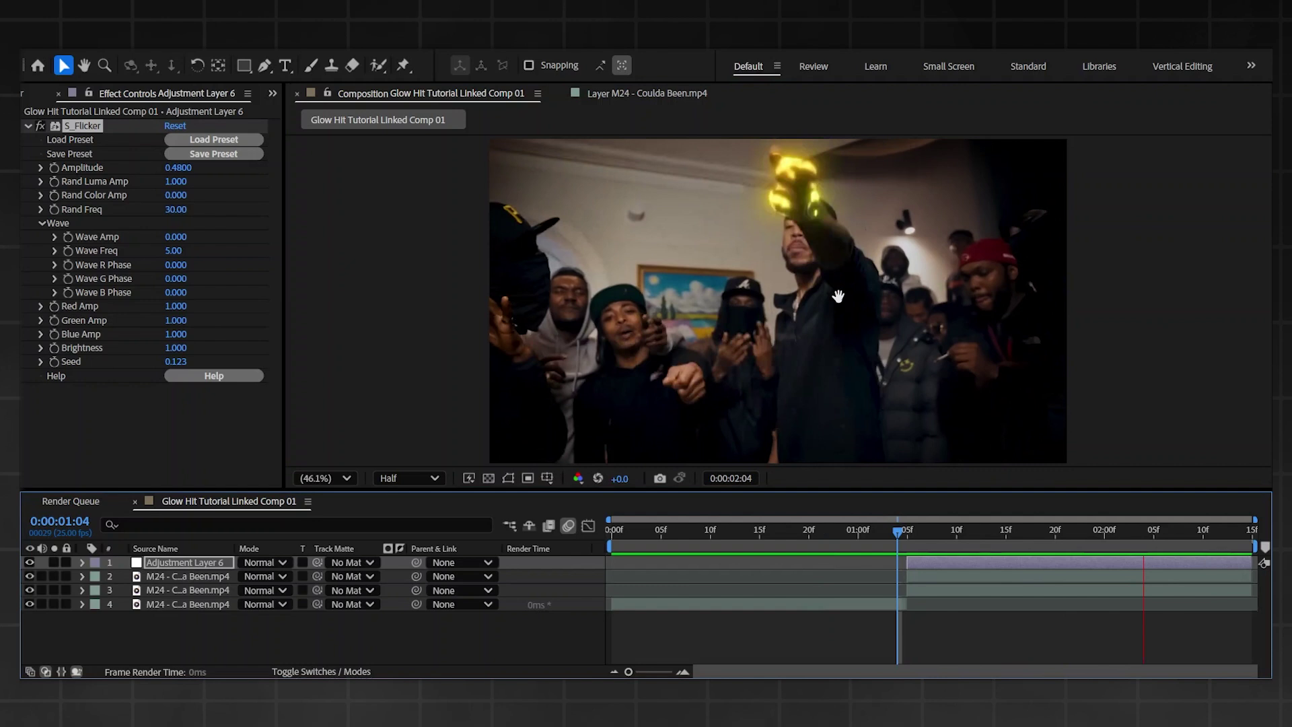
key(space)
click(871, 531)
key(space)
key(space)
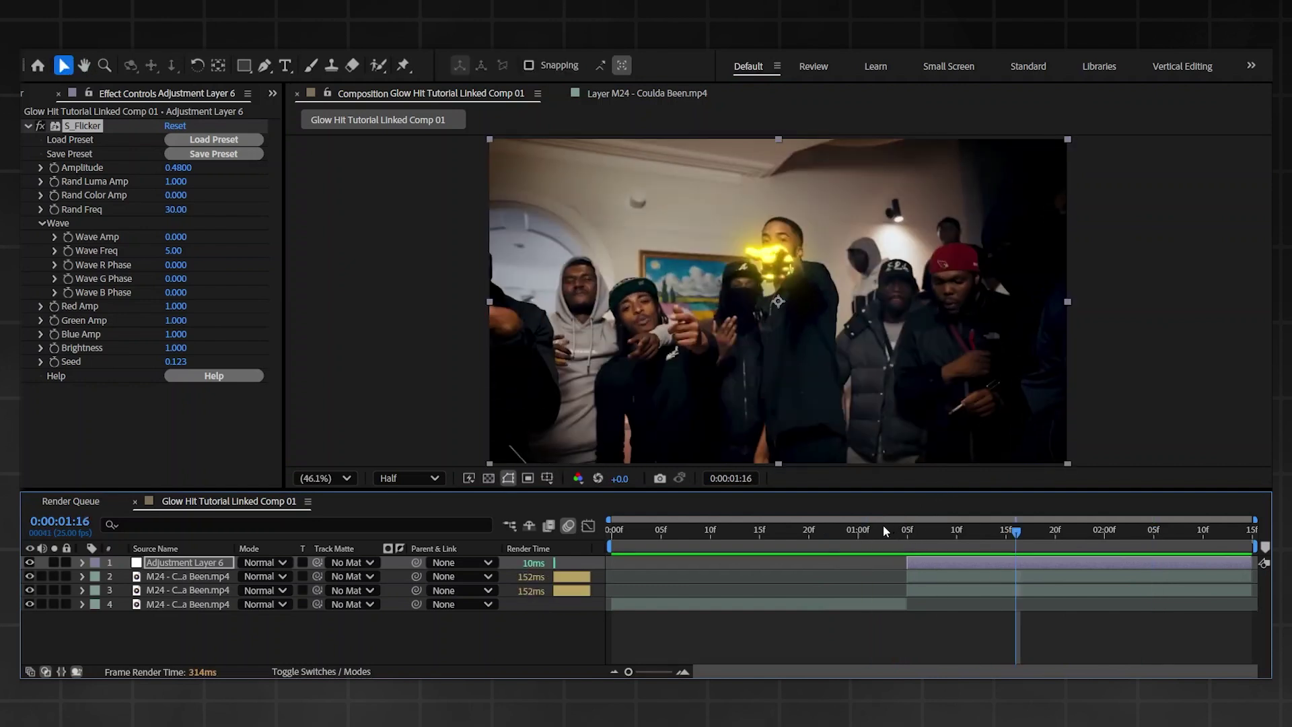
Add a second adjustment layer with the playhead at 0:00:01:05 and apply Brightness & Contrast to it.
drag(883, 530, 907, 533)
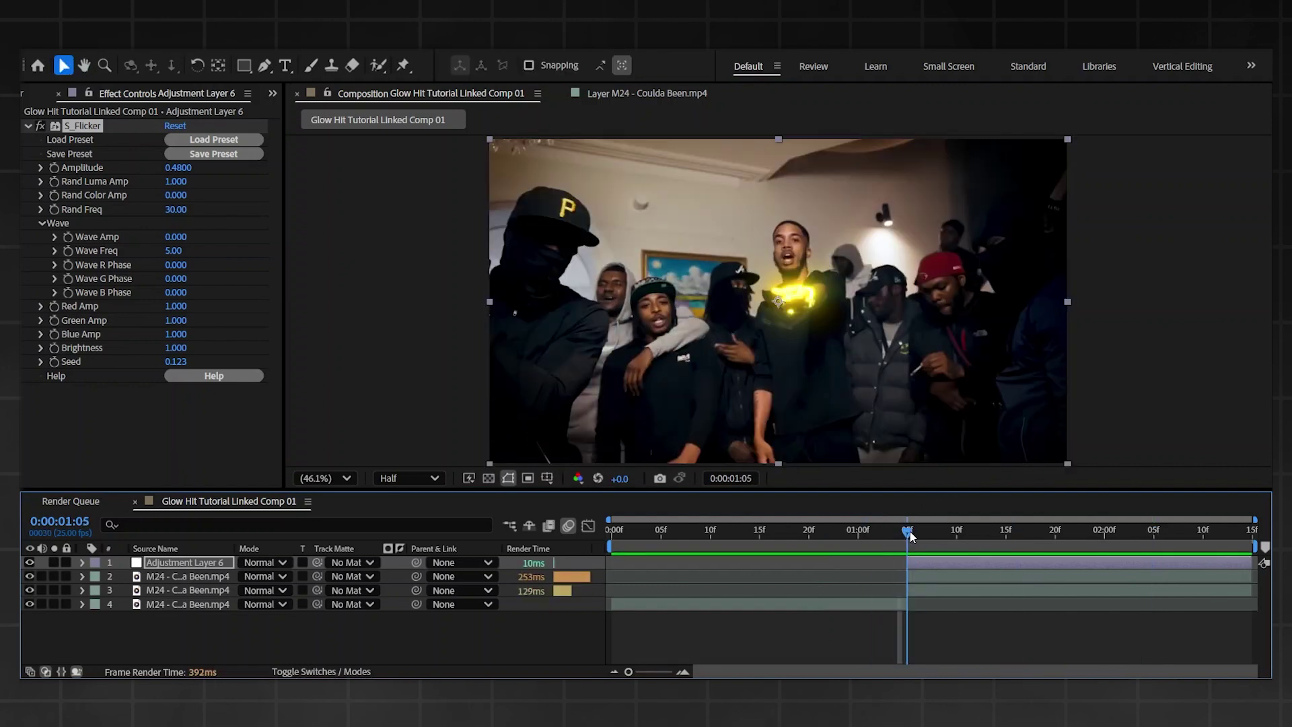
click(977, 636)
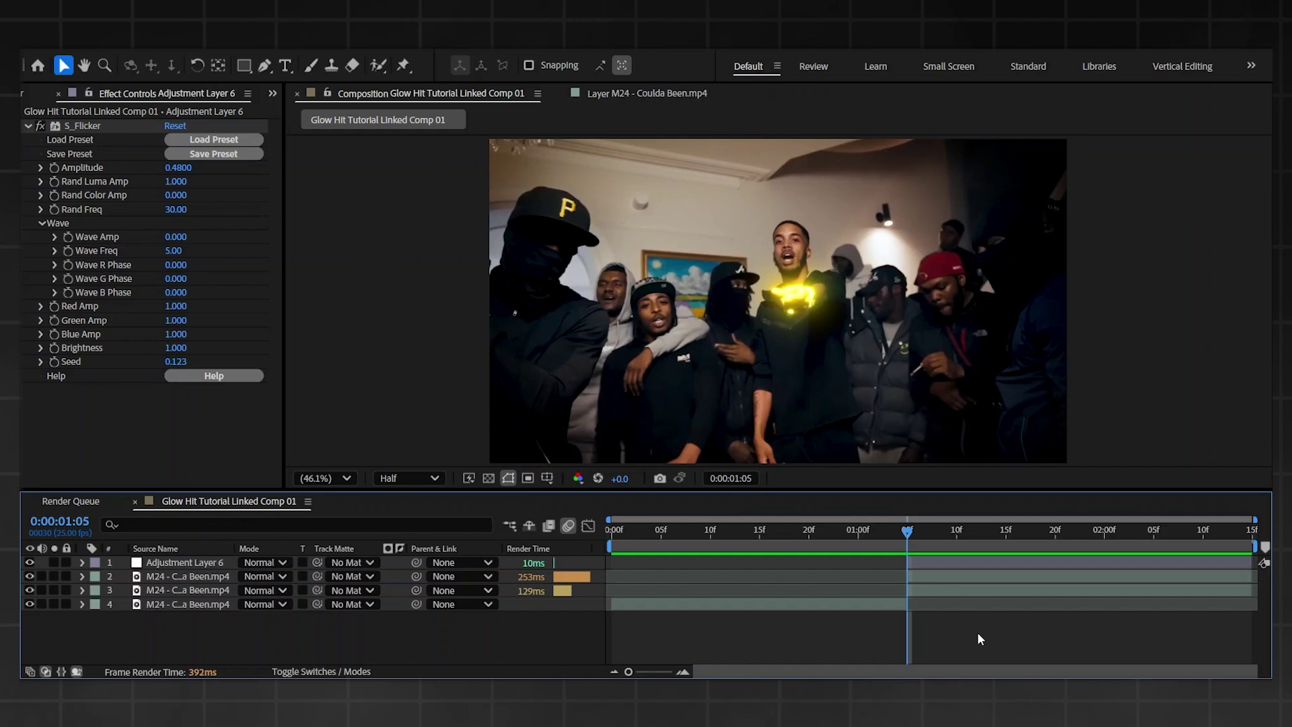
key(ctrl+alt+y)
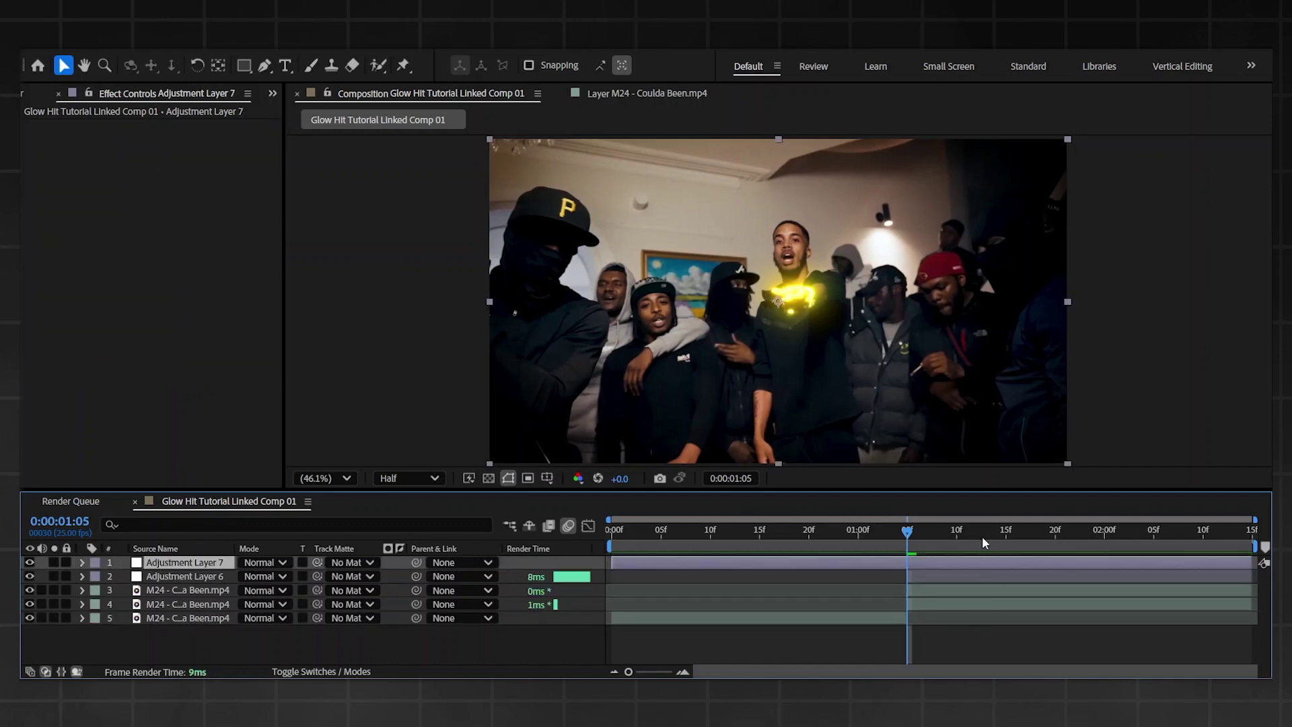
key(ctrl+space)
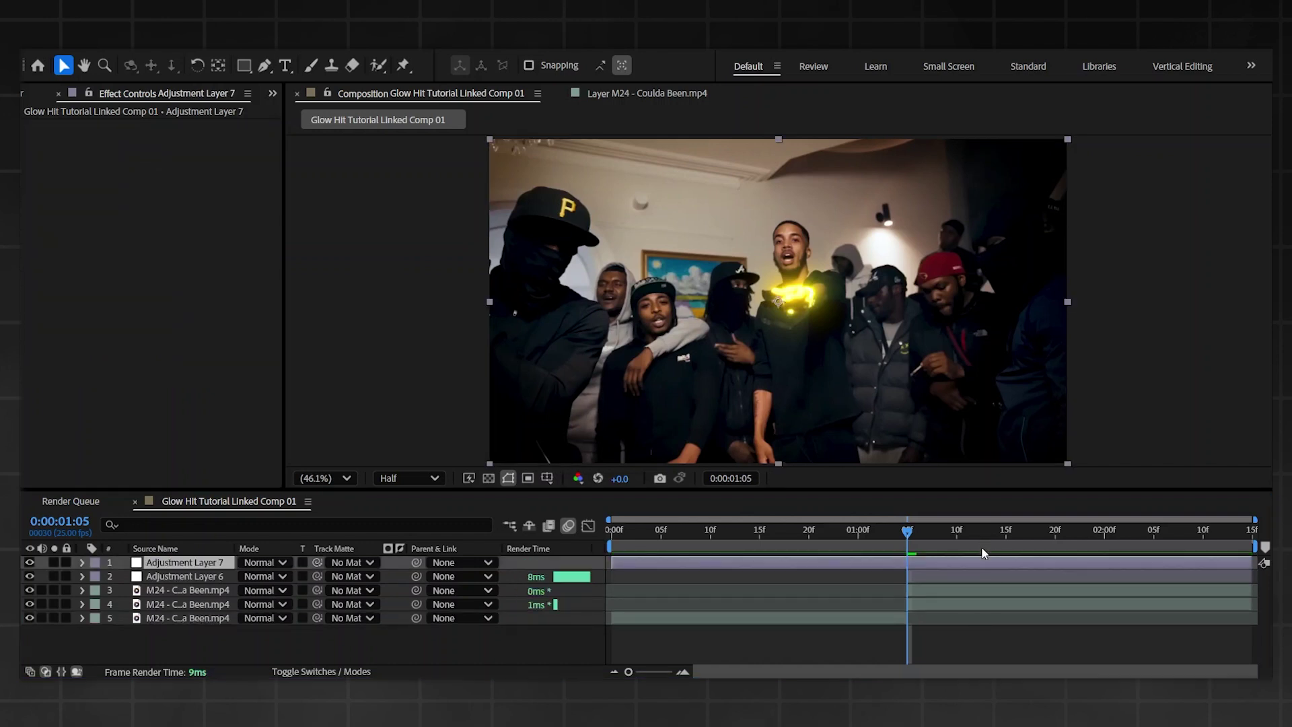
key(Return)
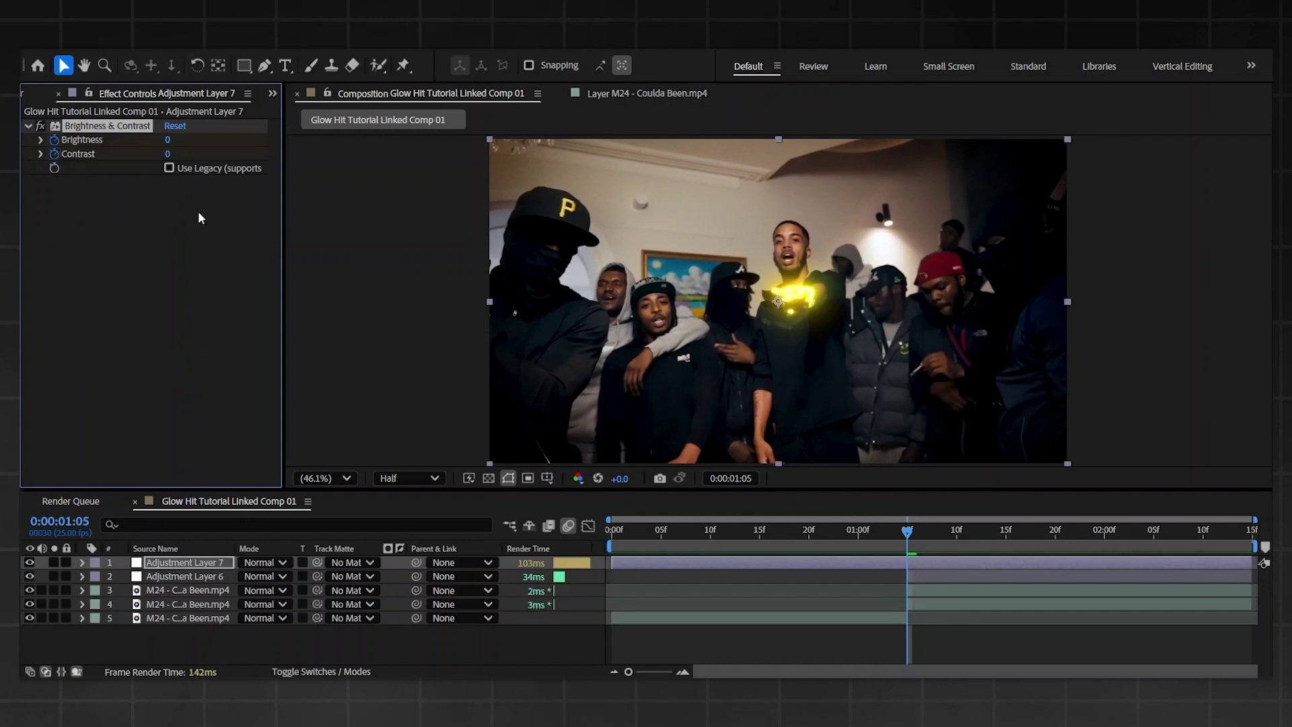
Keyframe a flash with brightness 150 and contrast 43 at 0:00:01:05, with zero-value keyframes at 0:00:01:02 and 0:00:01:08.
key(u)
click(681, 671)
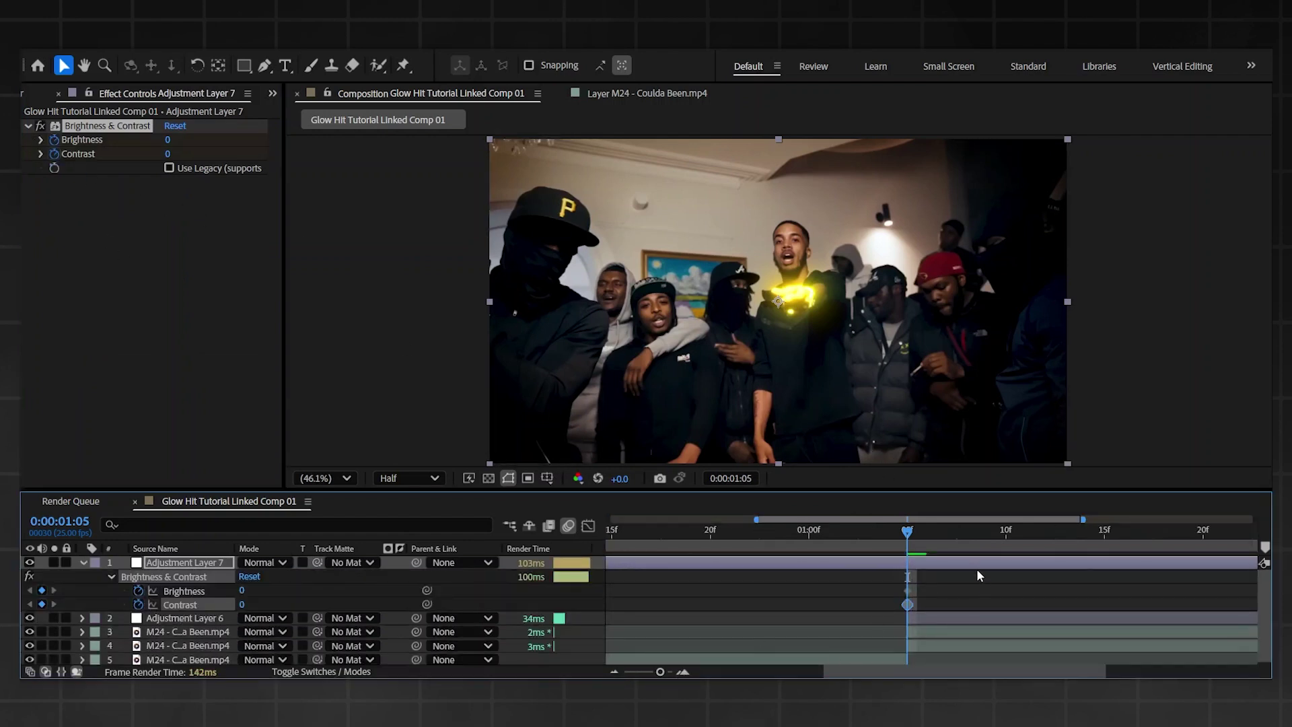
drag(936, 578, 855, 592)
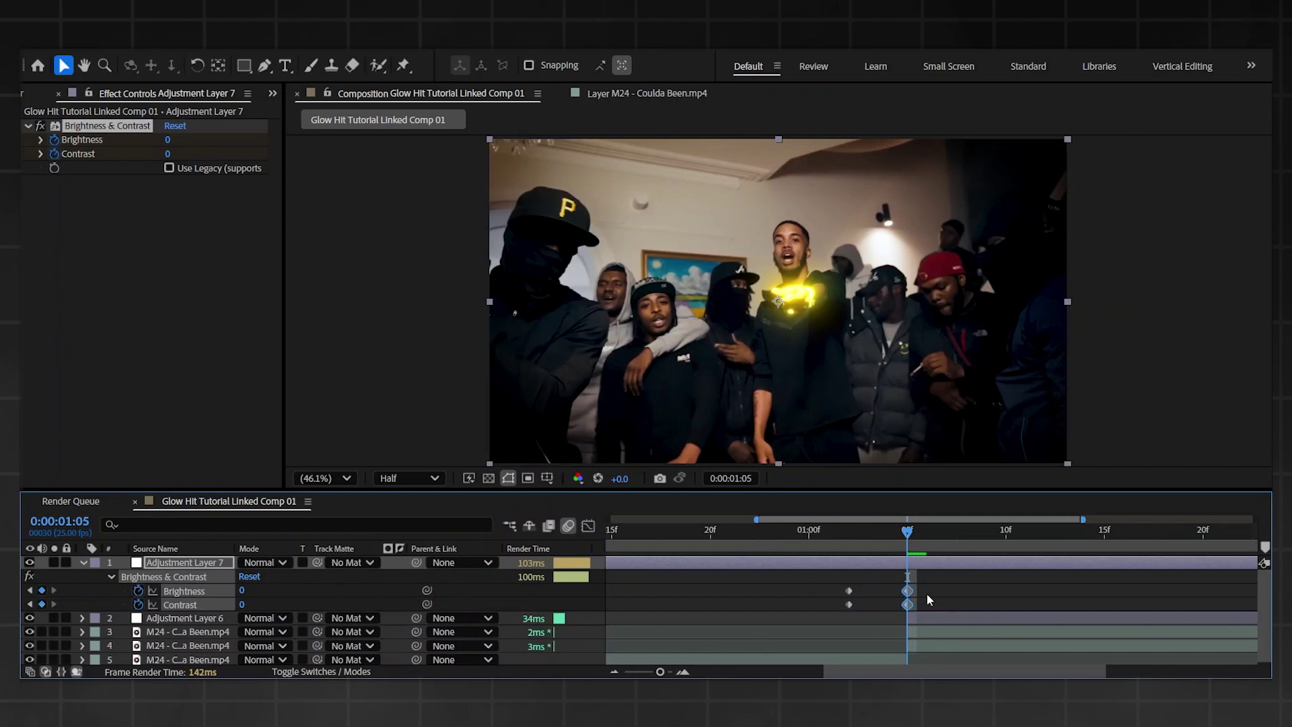
drag(932, 595, 965, 597)
drag(171, 139, 209, 149)
drag(174, 141, 202, 142)
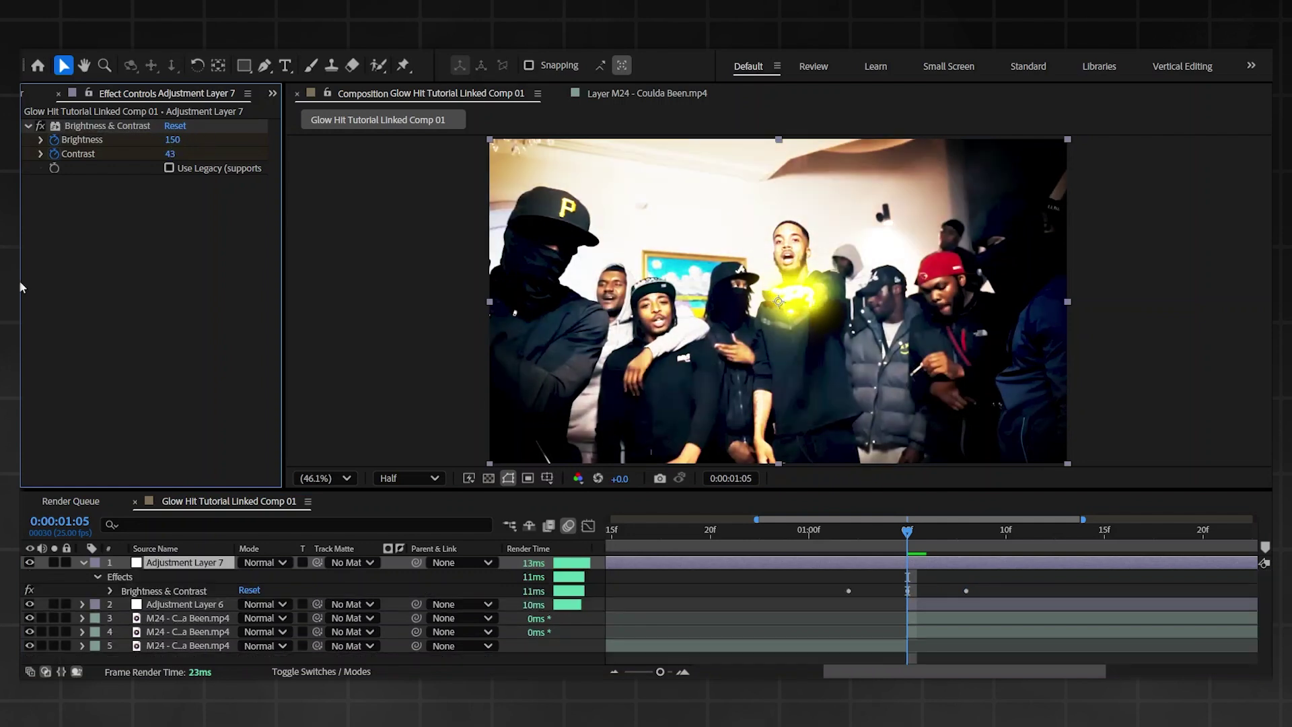
Duplicate the Brightness & Contrast adjustment layer and trim both copies to the span from 0:00:01:02 to 0:00:01:08.
click(886, 562)
key(ctrl+d)
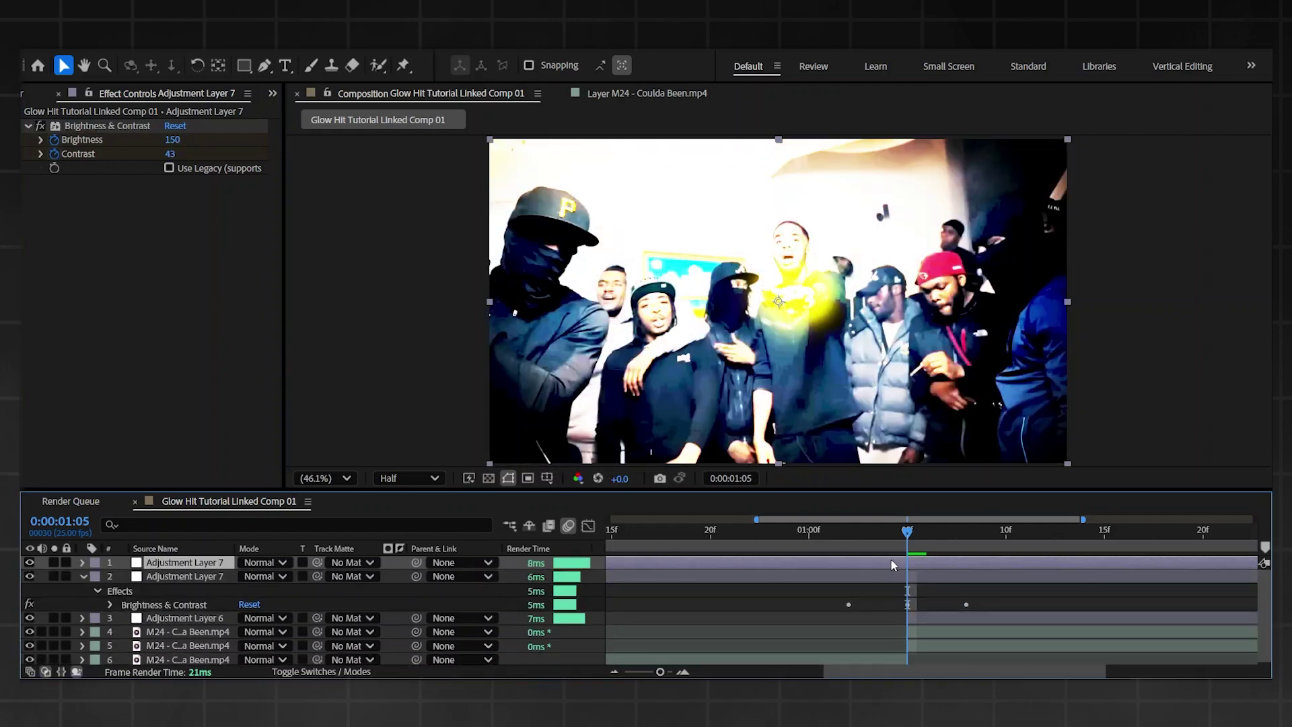
drag(902, 535, 846, 540)
key(ctrl+shift+d)
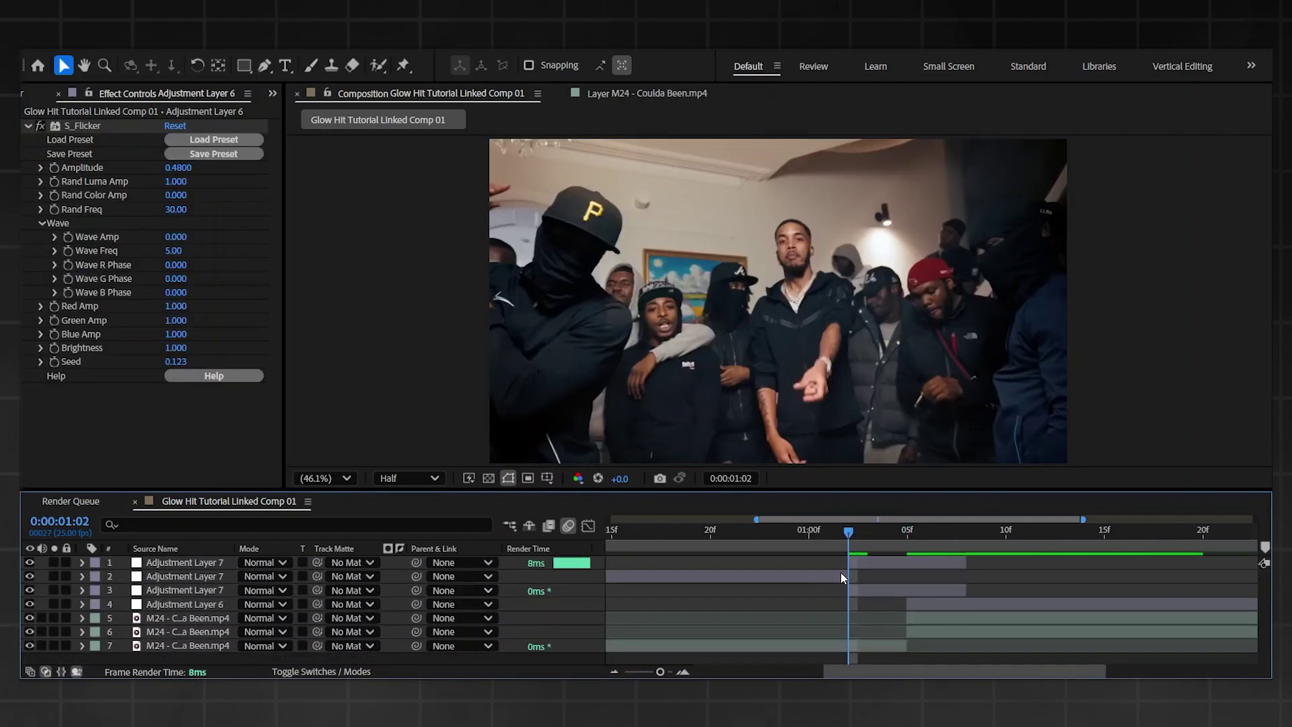
click(837, 576)
key(Delete)
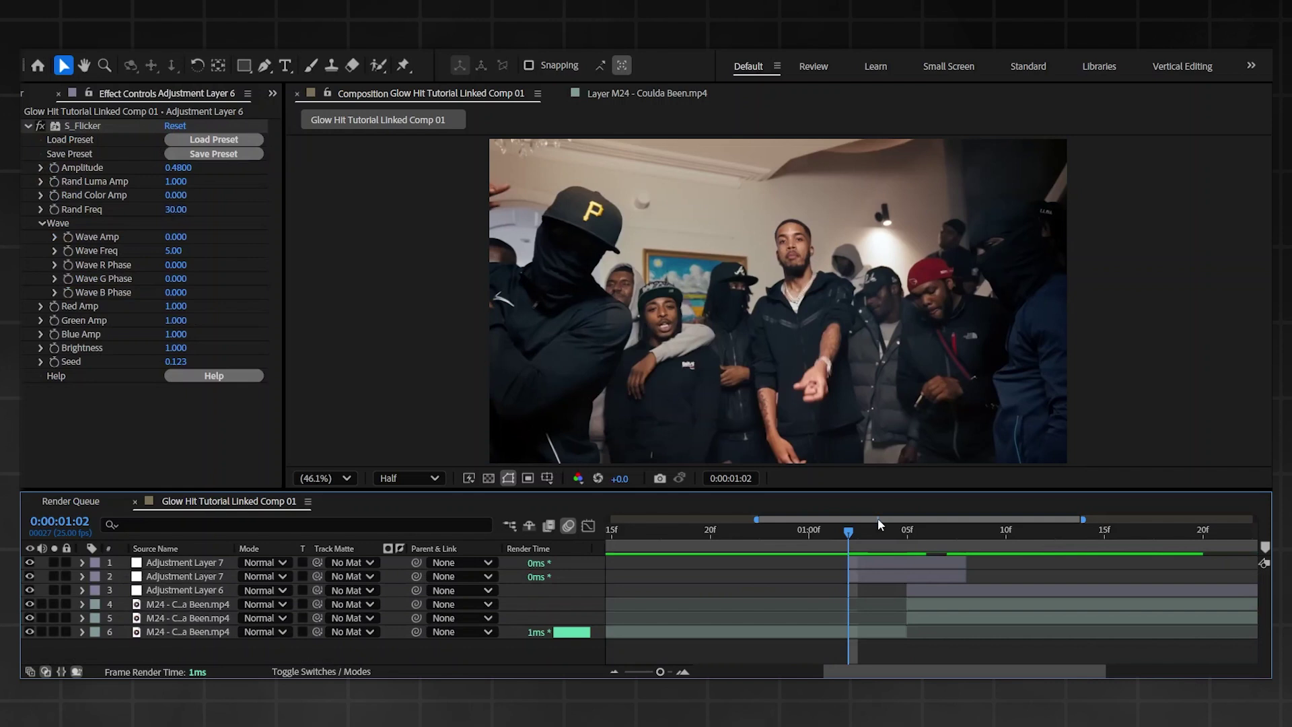
Play back the flash from 0:00:00:22 and show the whole composition in the timeline.
drag(855, 530, 749, 522)
key(space)
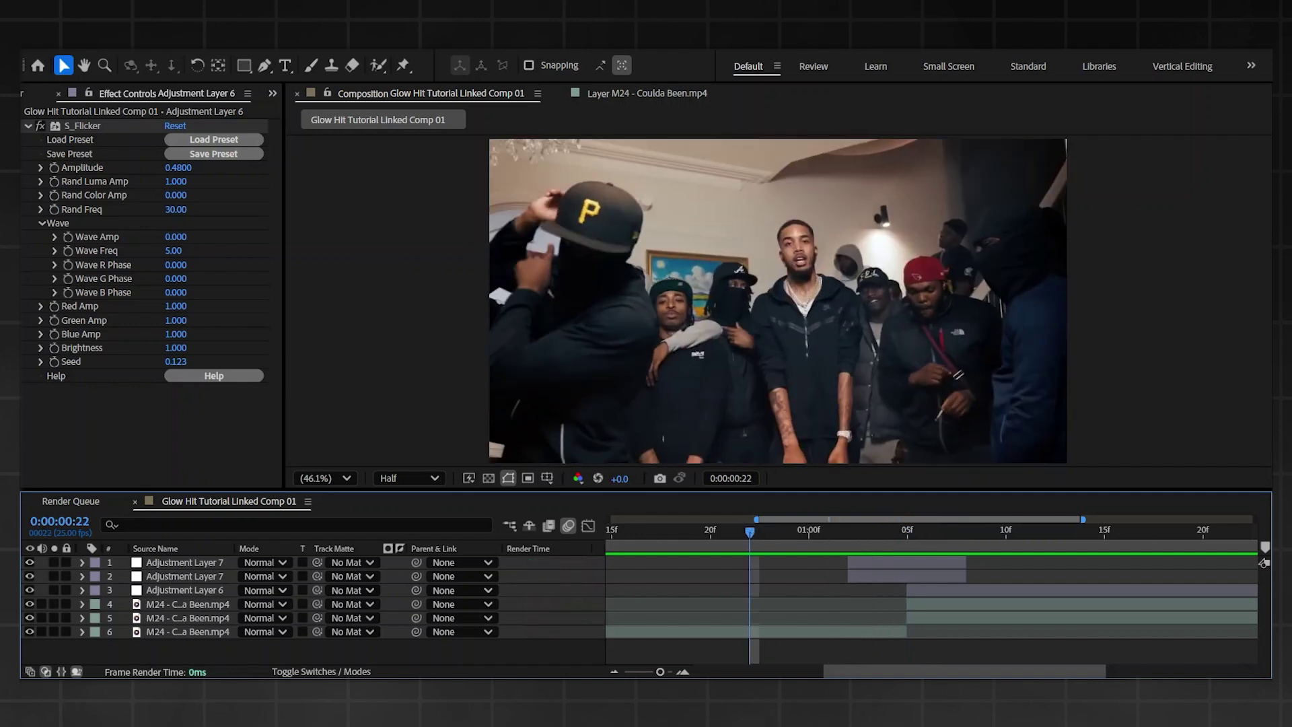
drag(663, 670, 627, 672)
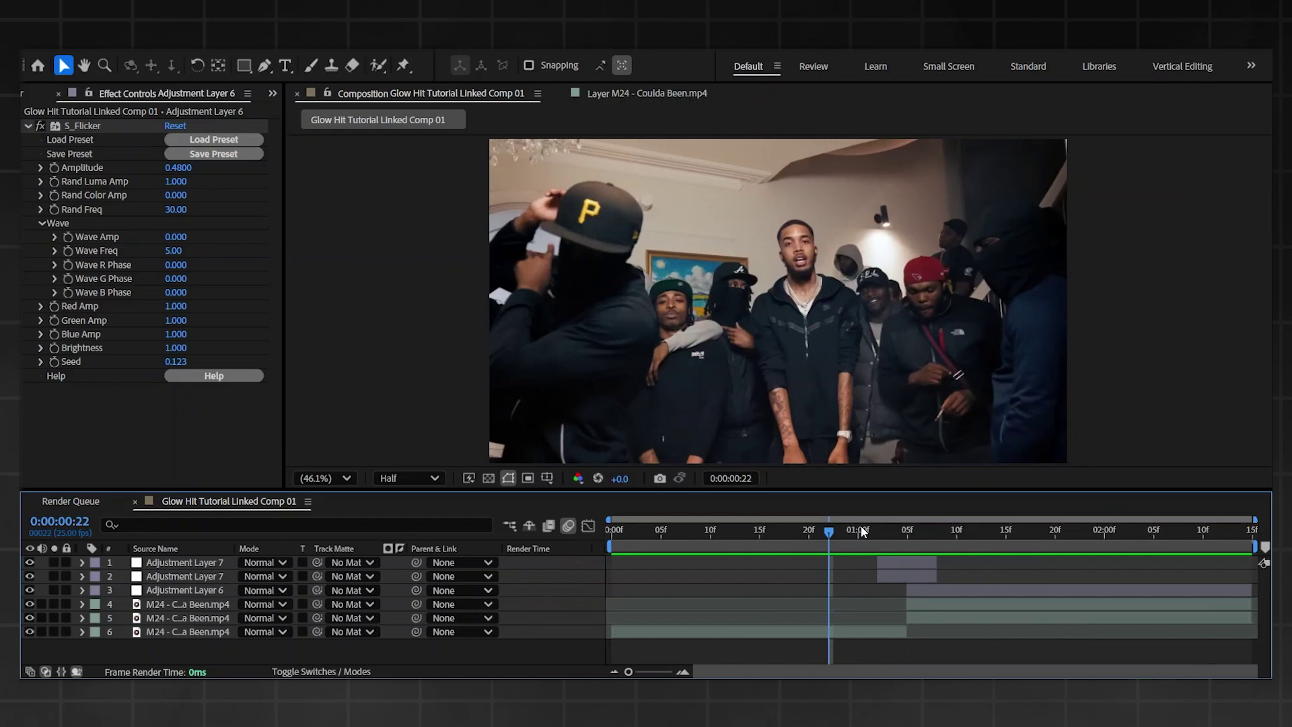